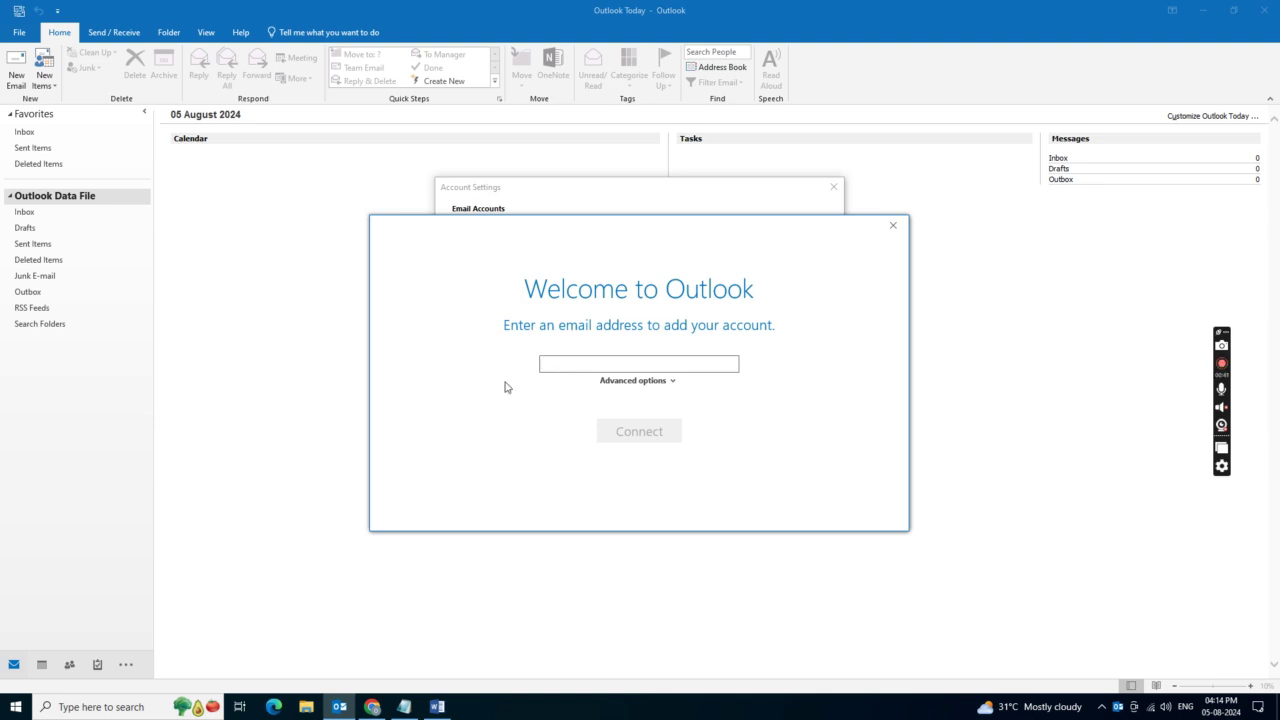
- Paste the Workspace account's e-mail address into Welcome to Outlook and connect it
key(ctrl+v)
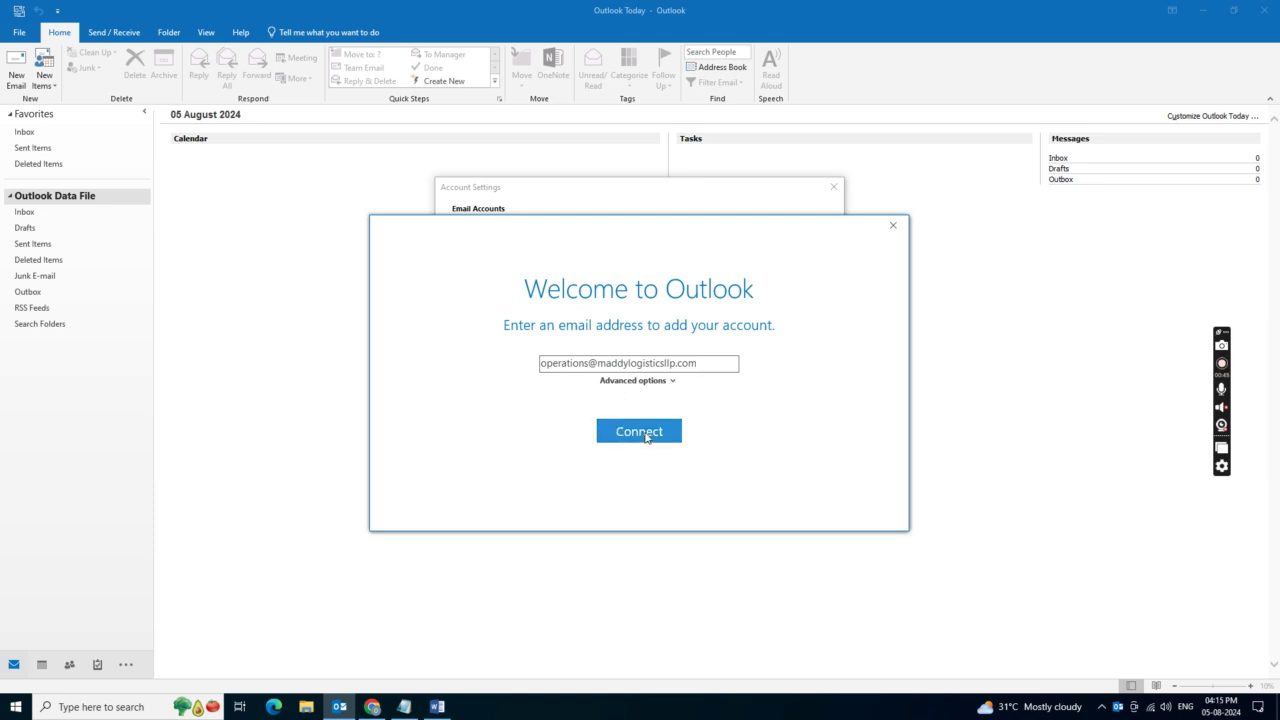
click(645, 437)
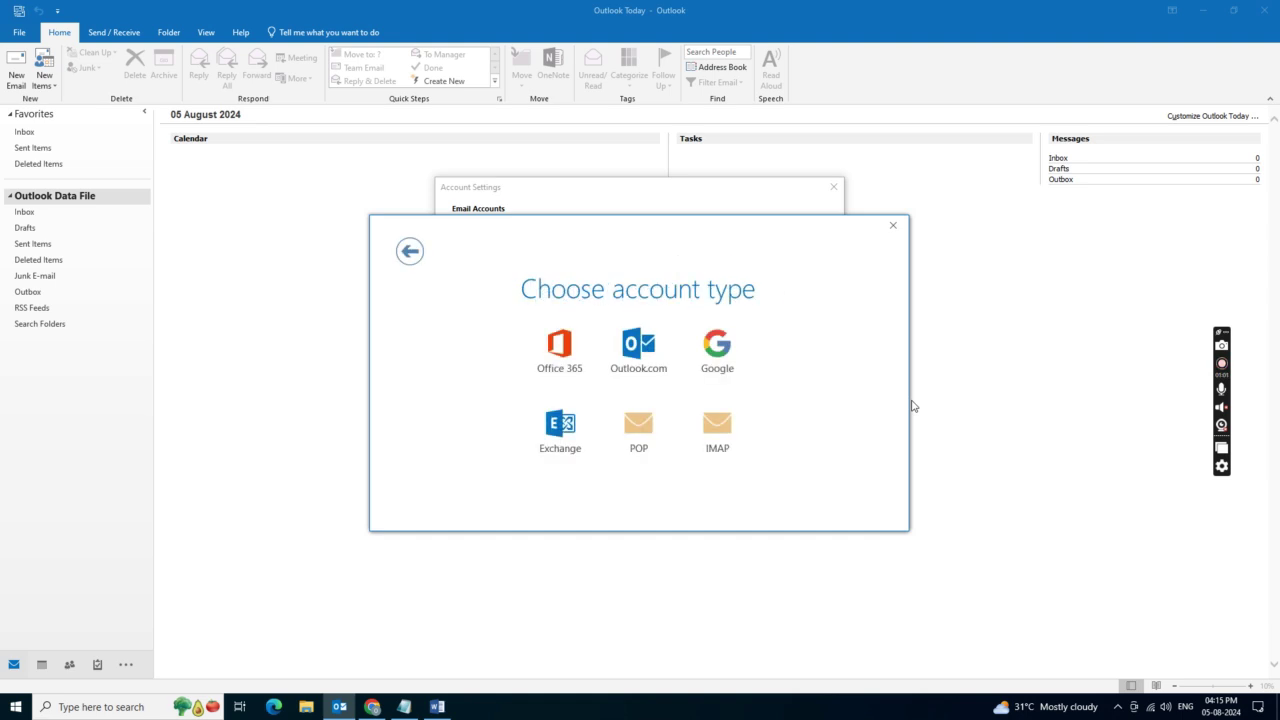
- Choose Google as the account type, retry the sign-in, and close the refused Google sign-in window
click(722, 358)
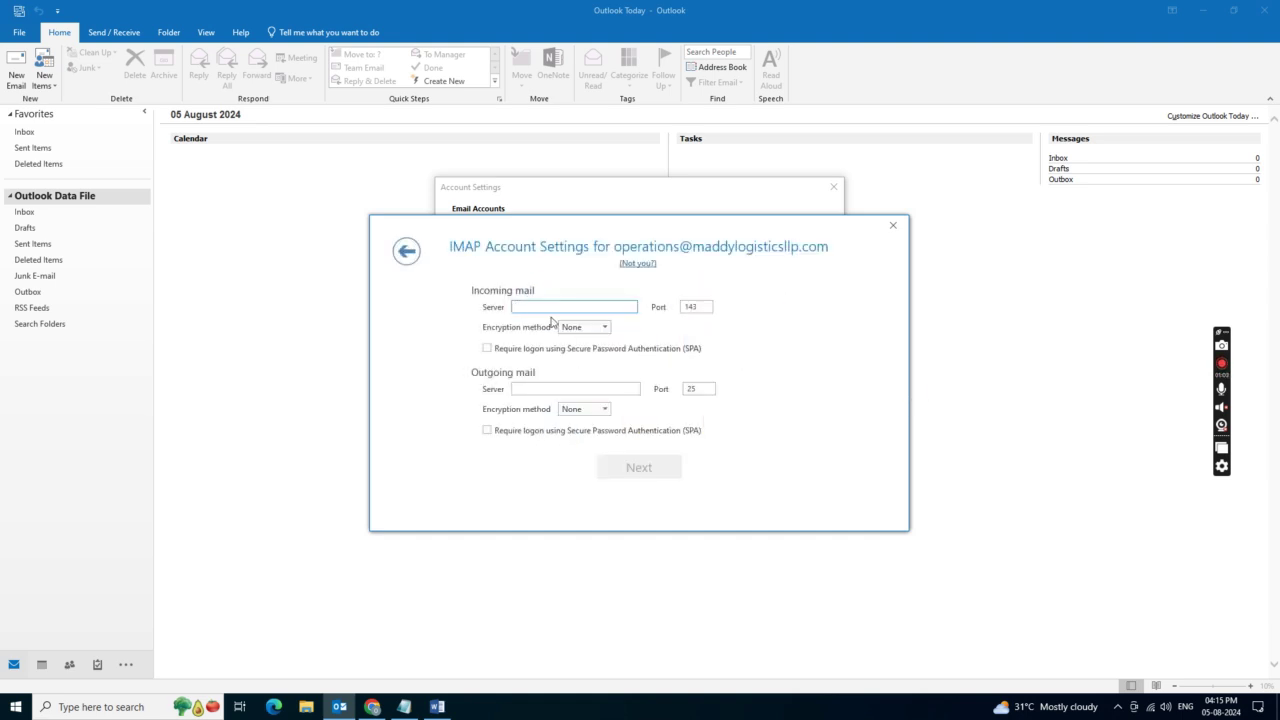
click(403, 250)
click(618, 428)
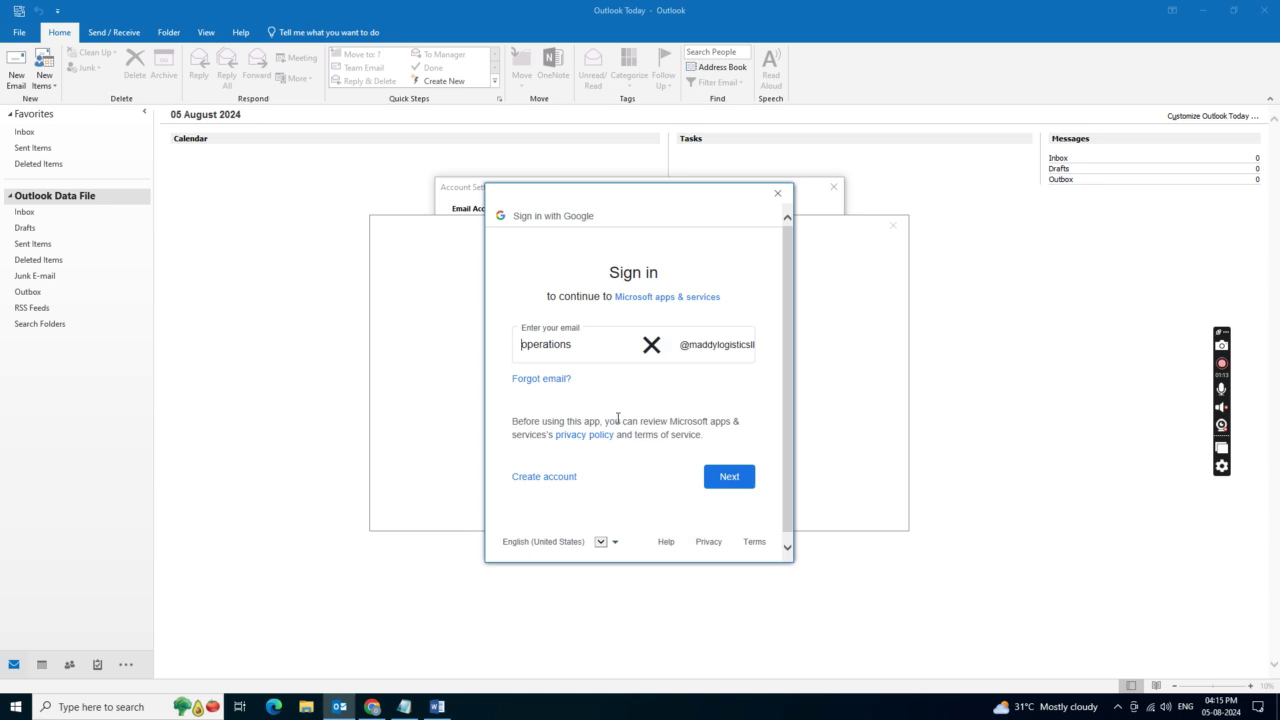
click(740, 481)
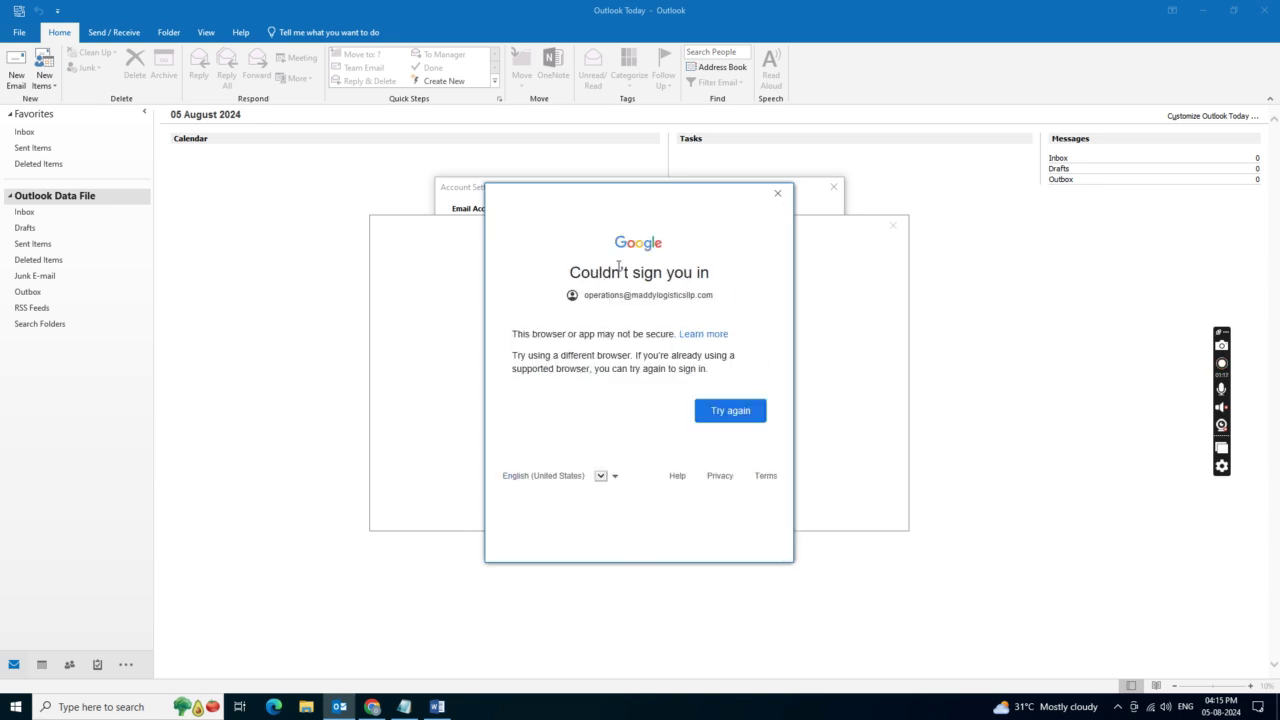
click(778, 193)
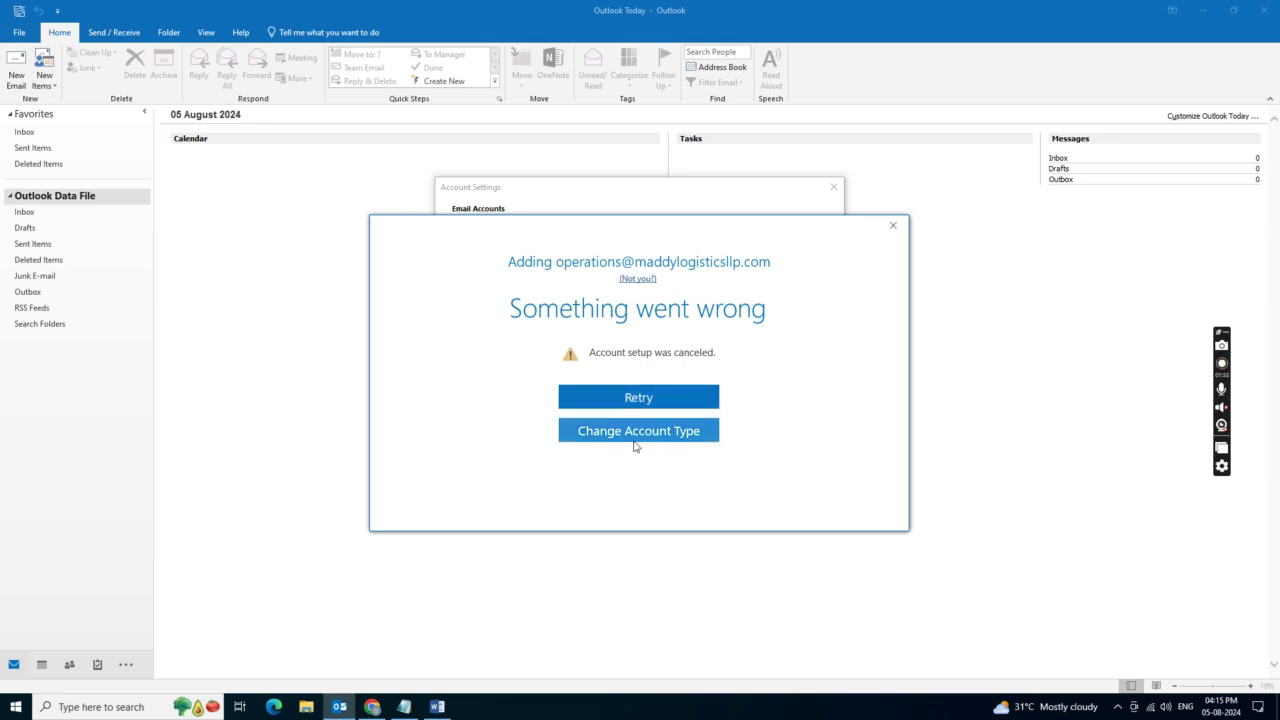
- Switch to Chrome and open Gmail for the Workspace account
click(372, 706)
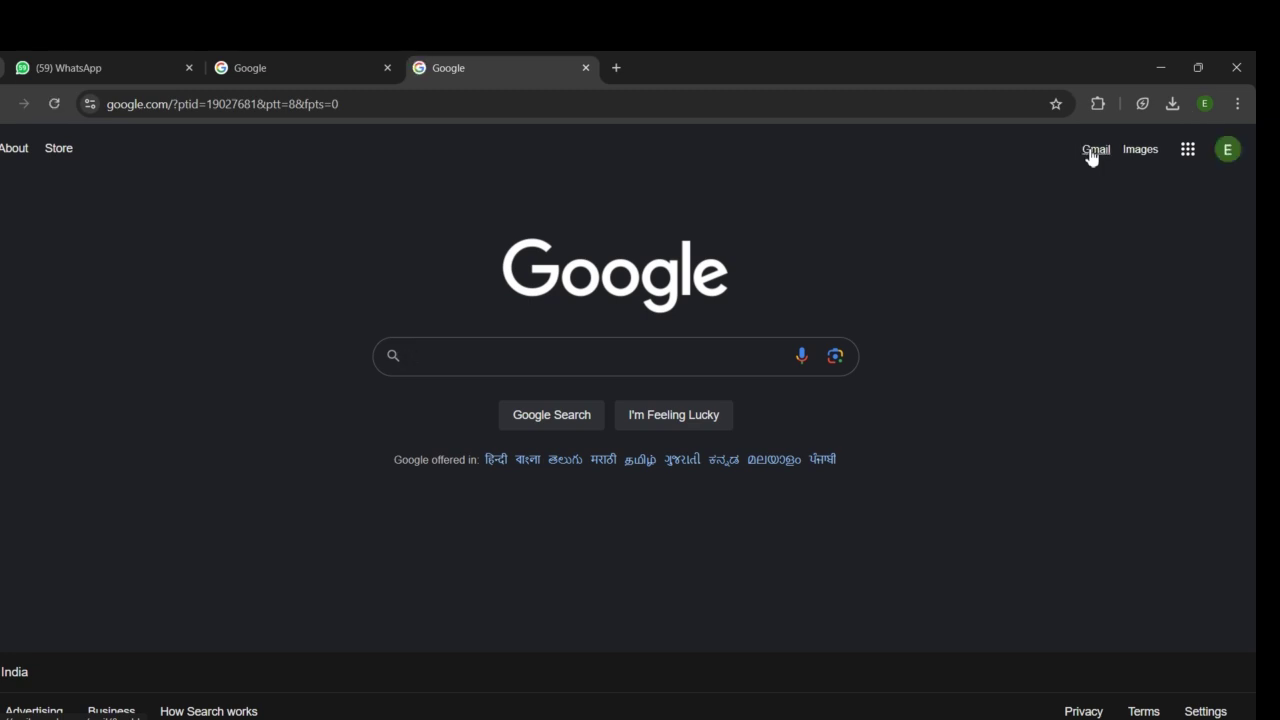
click(1092, 155)
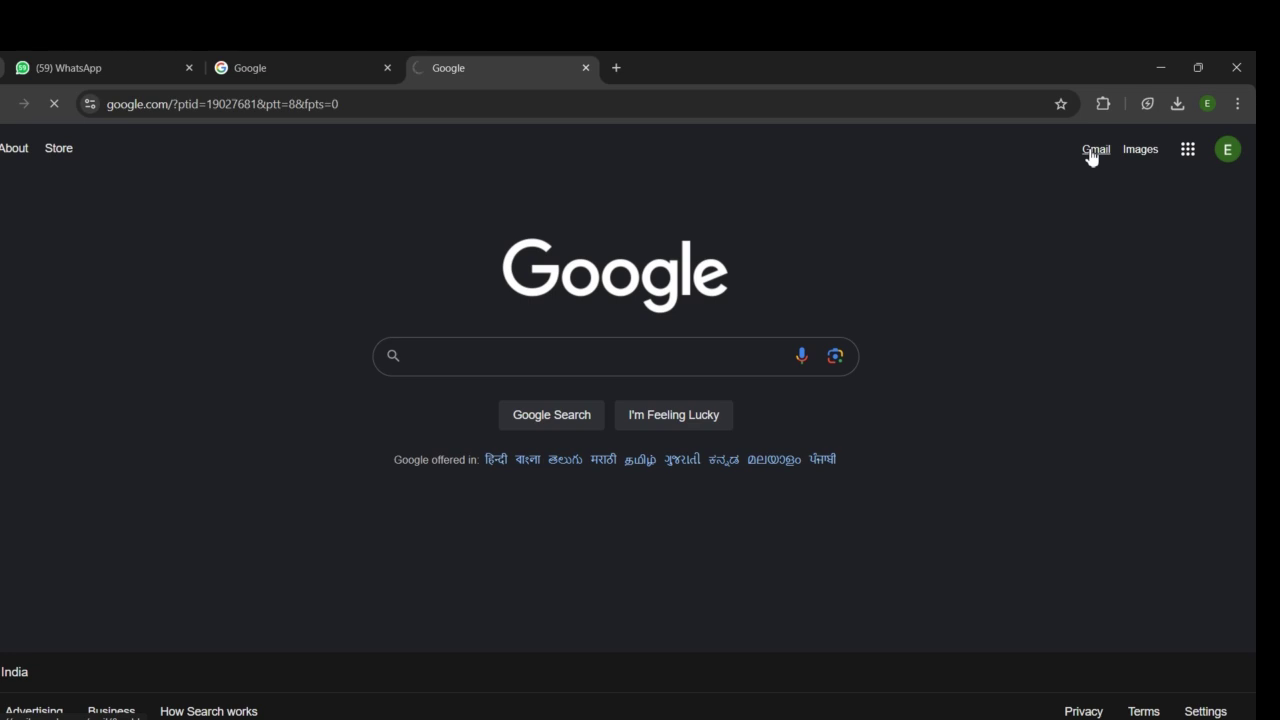
click(1188, 151)
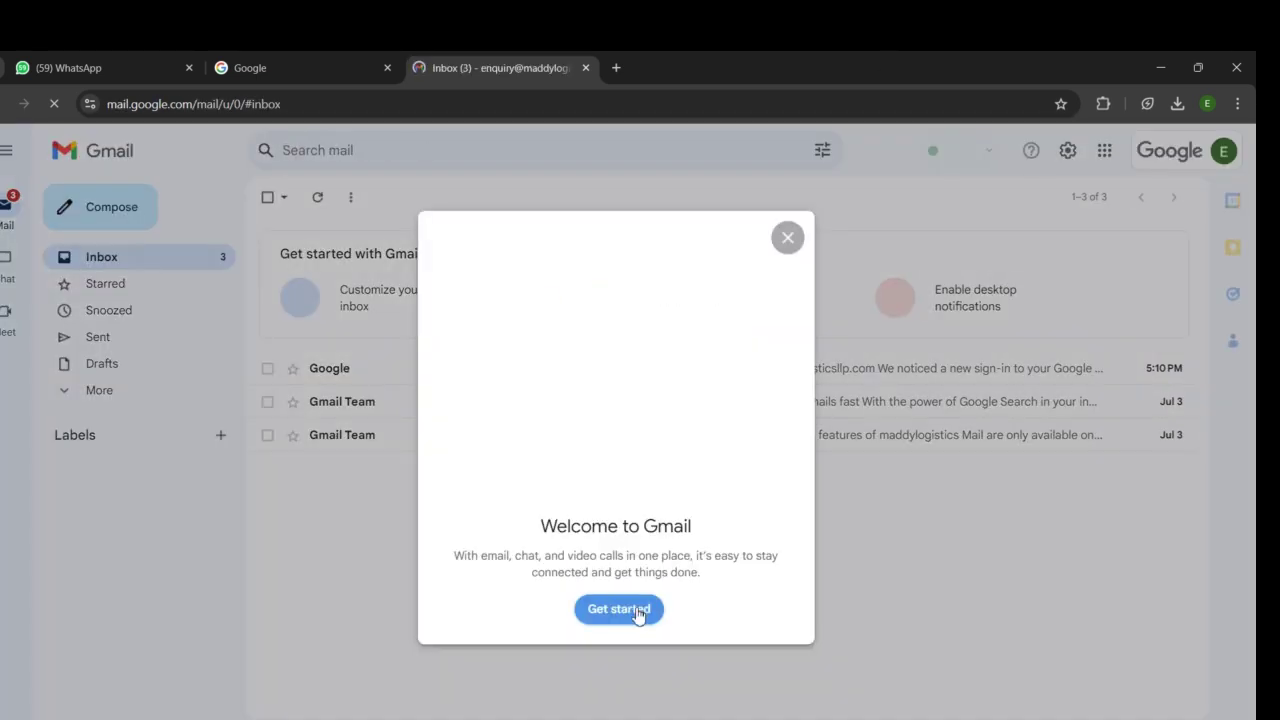
- Dismiss the Gmail welcome tour and open the Google Account page from the apps grid
click(637, 611)
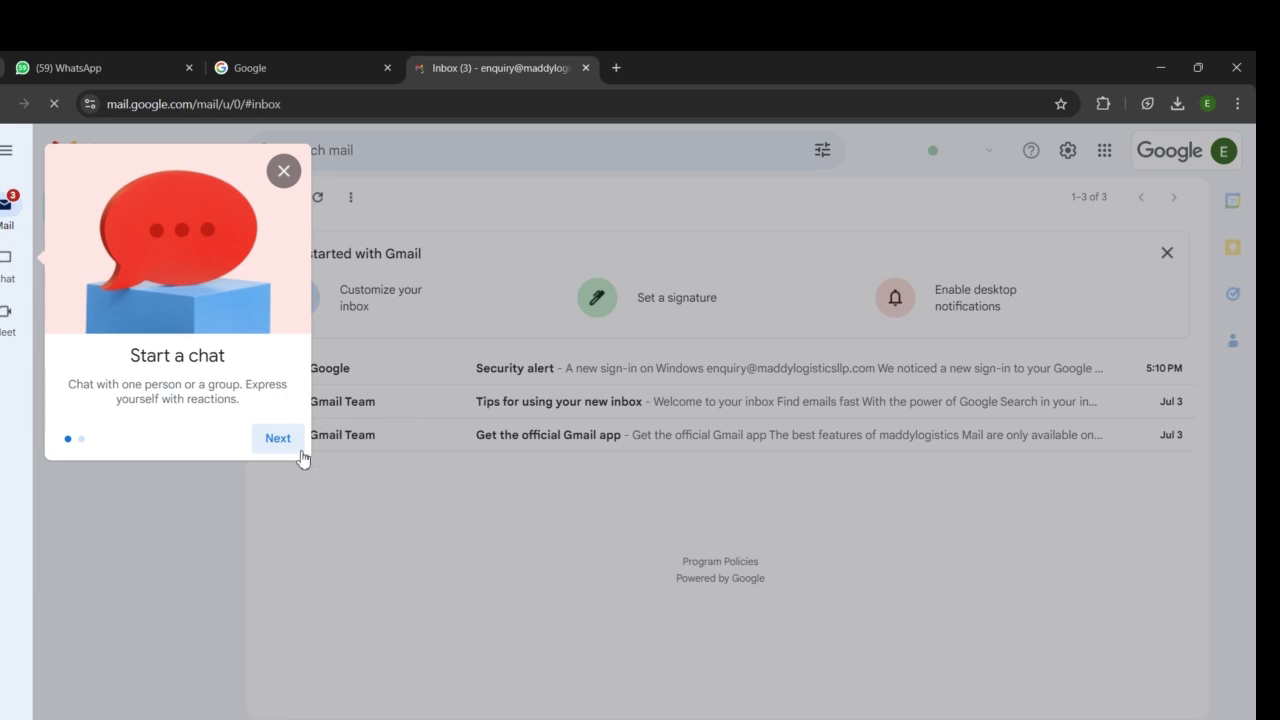
click(280, 446)
click(281, 452)
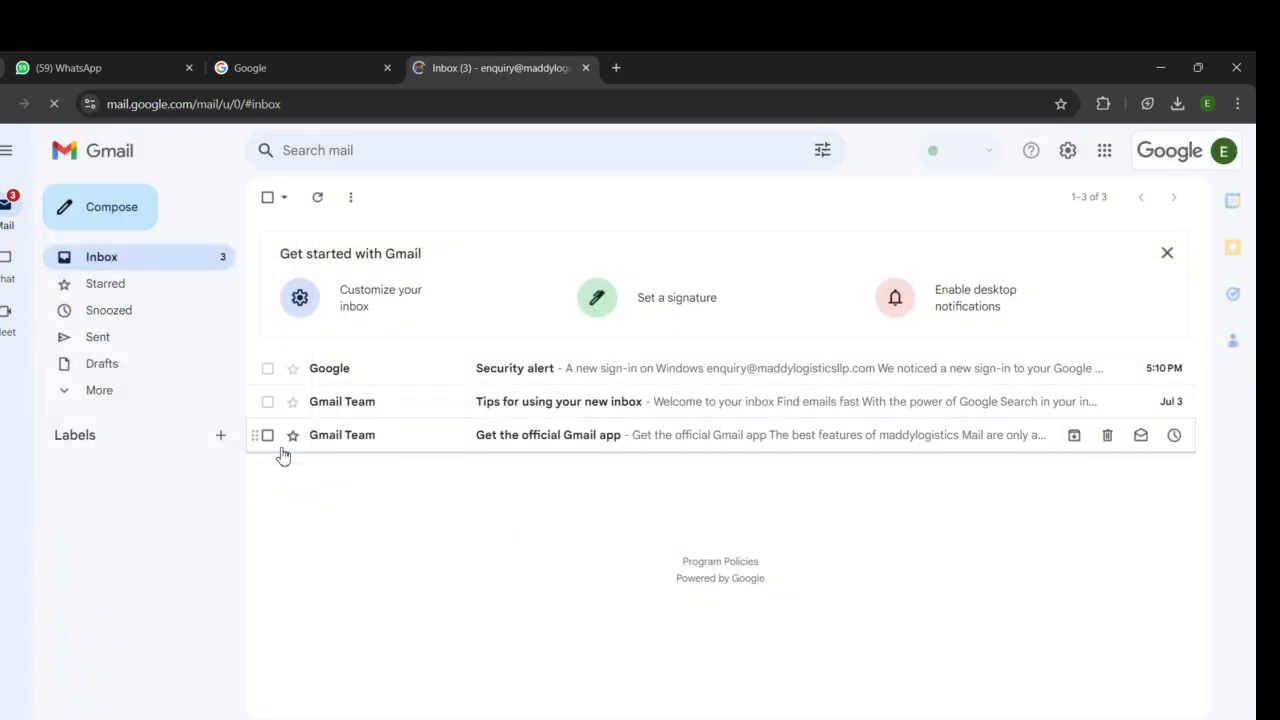
click(282, 438)
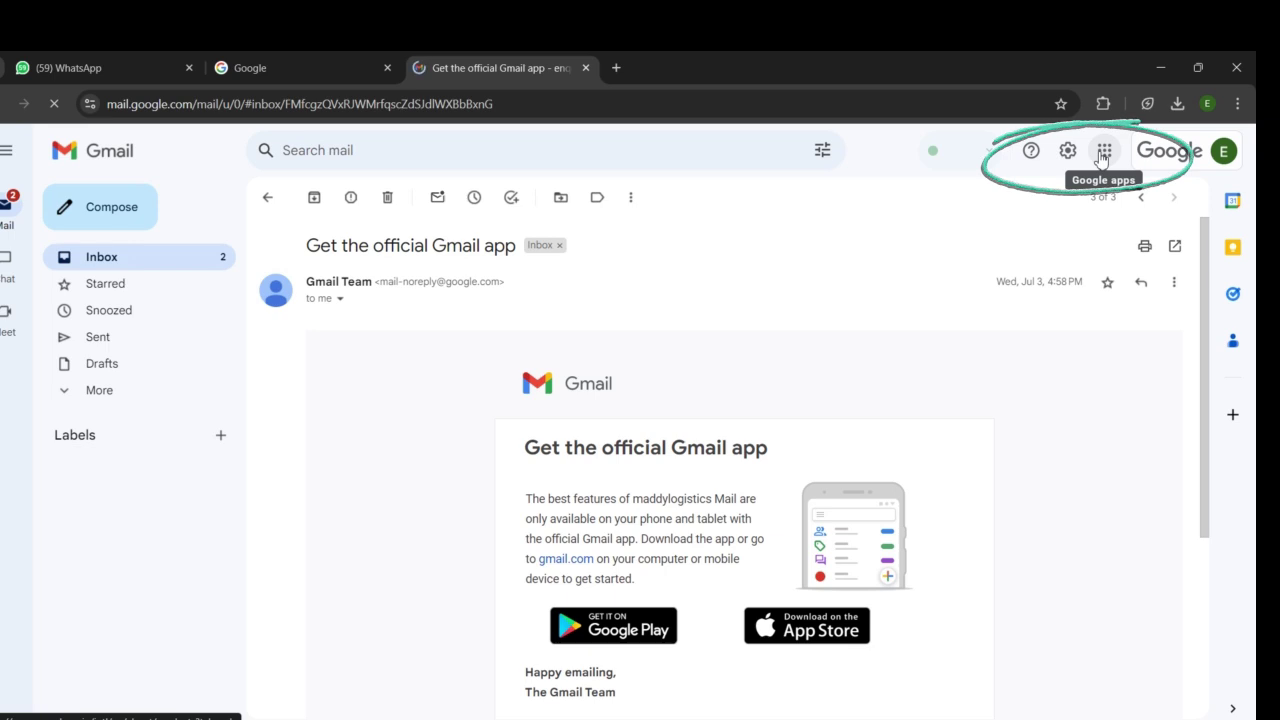
click(1105, 153)
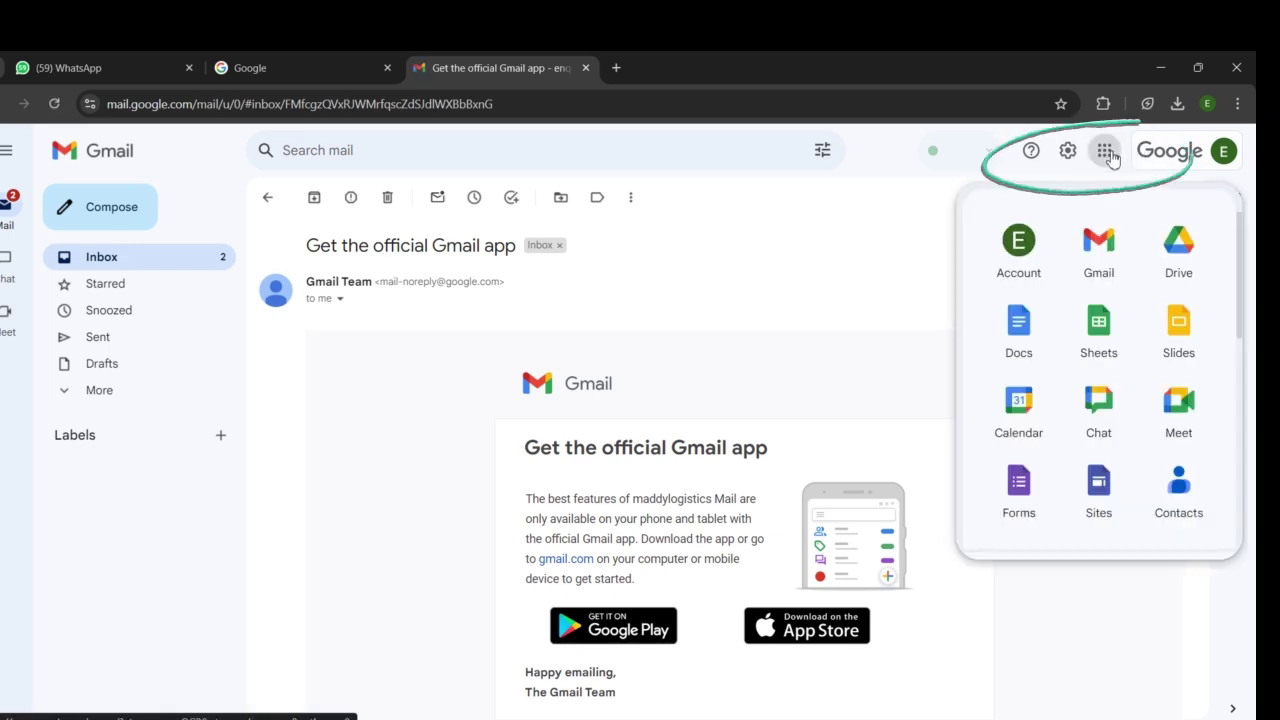
click(1030, 248)
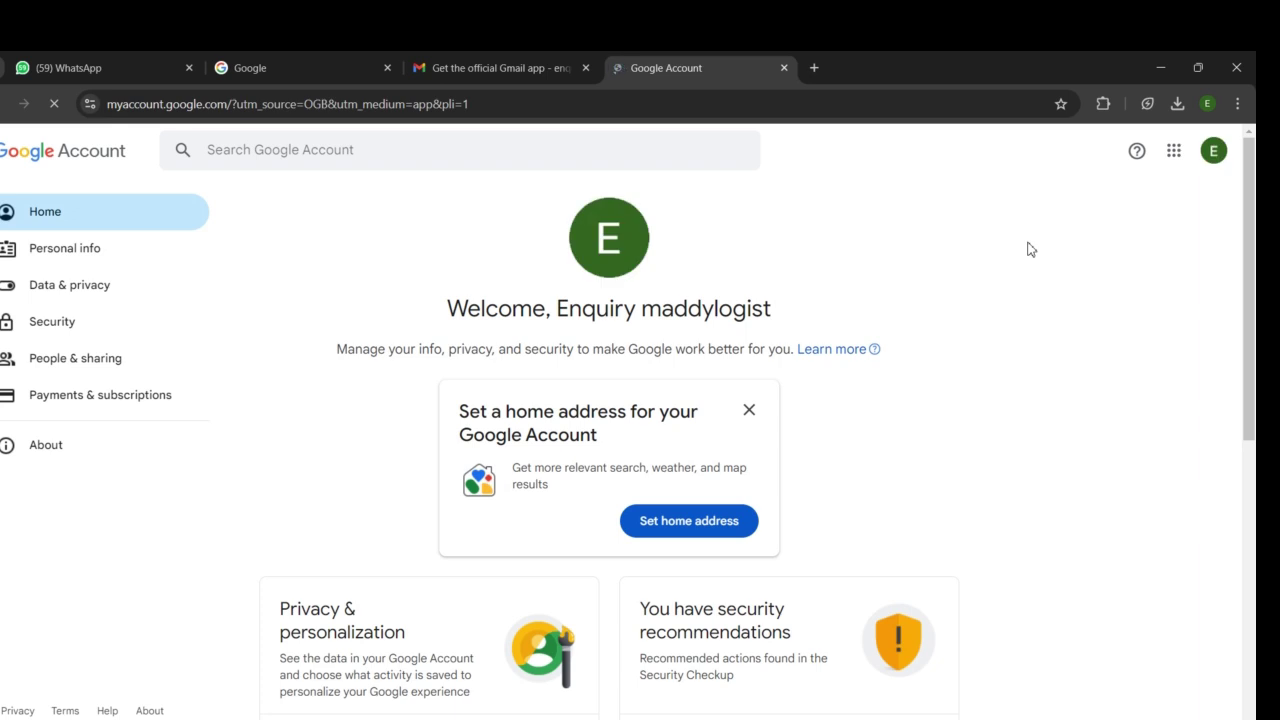
- Open 2-Step Verification under Security's 'How you sign in to Google' section
click(67, 327)
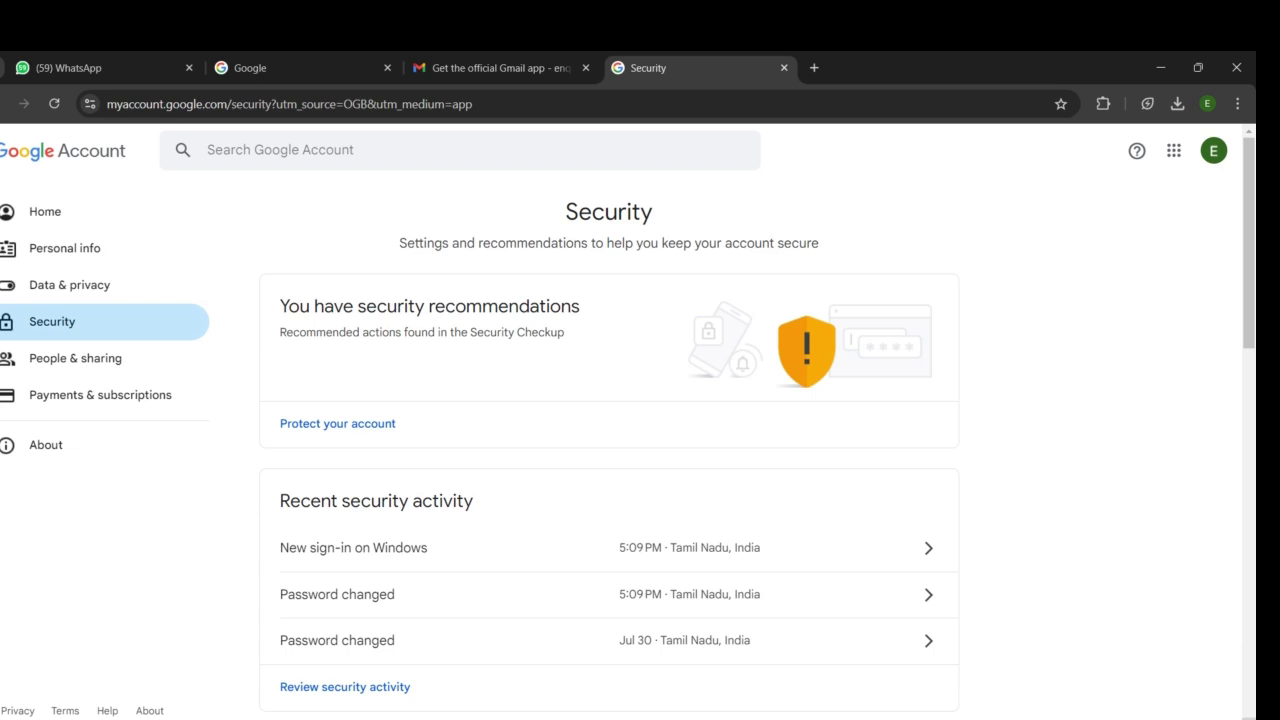
scroll(628, 428, down, 4)
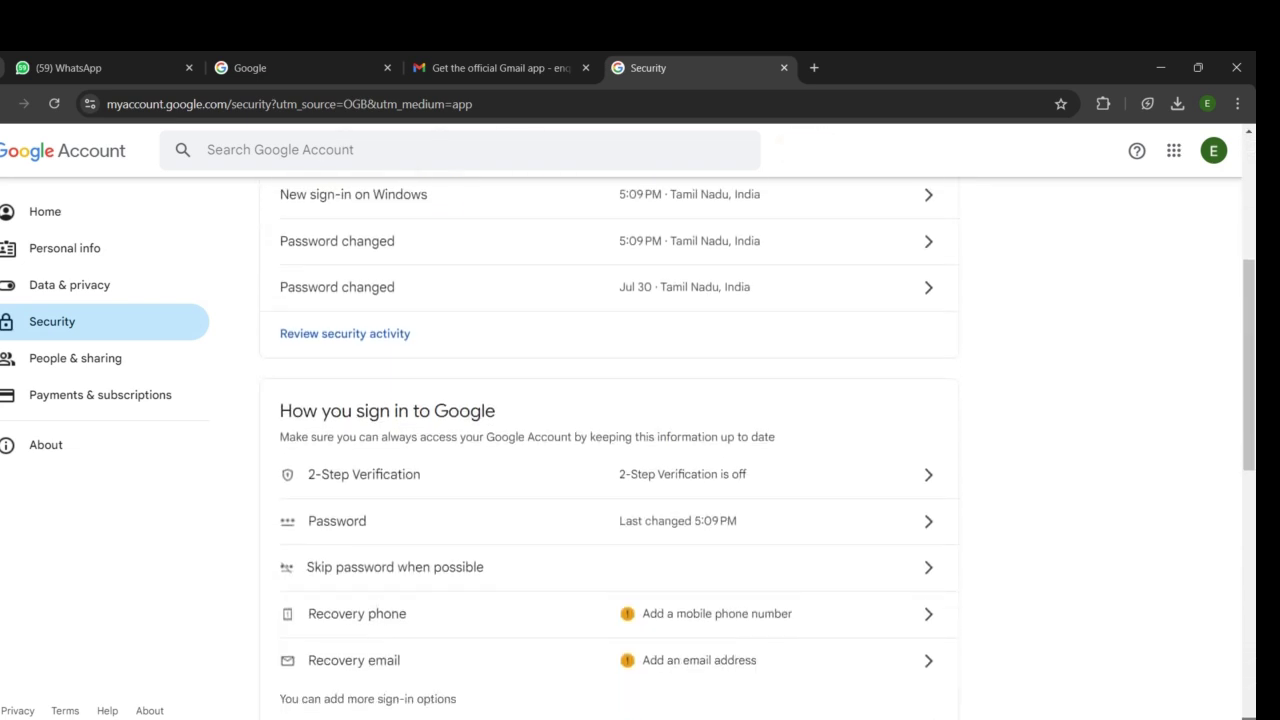
scroll(1088, 654, down, 1)
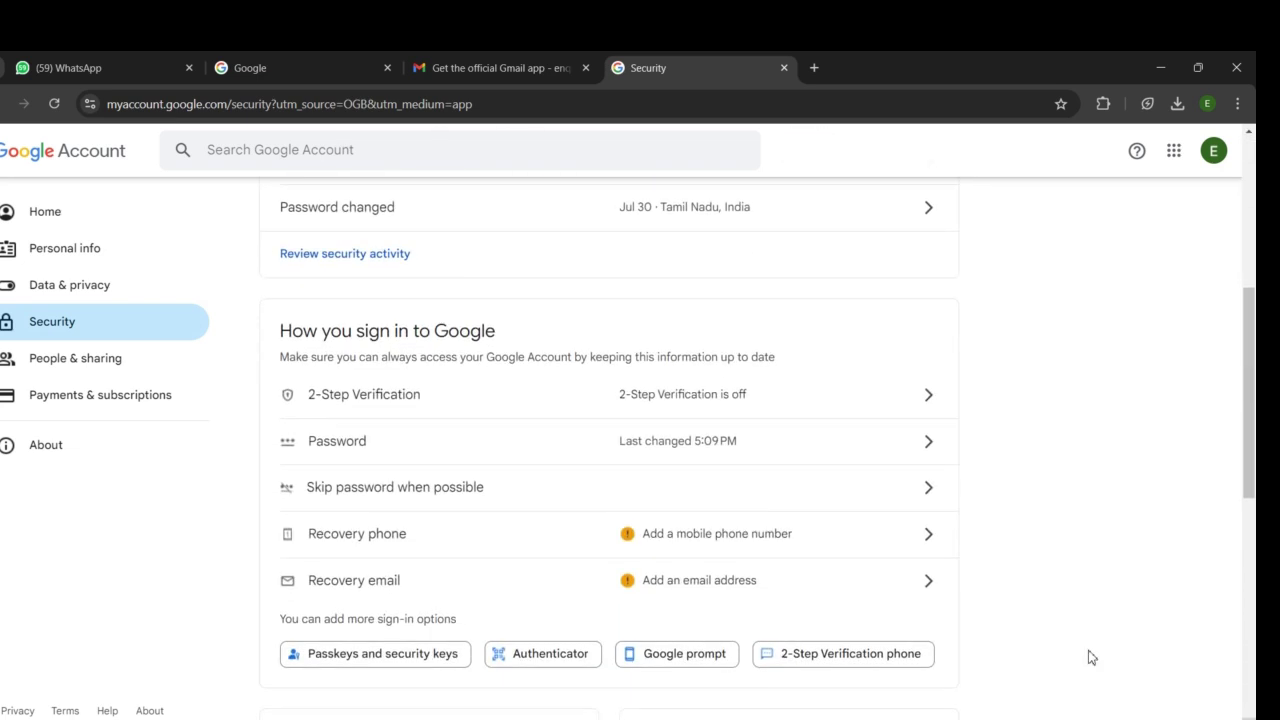
click(755, 404)
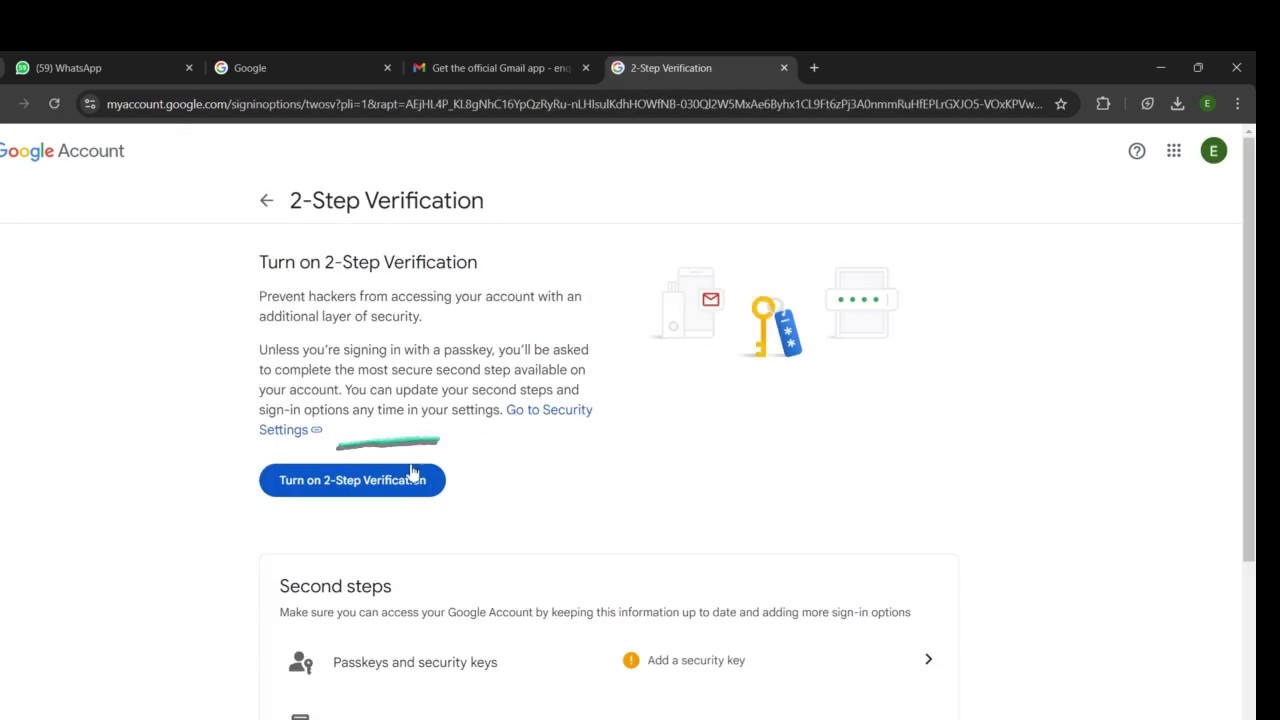
- Turn on 2-Step Verification, confirming the account's phone number with the texted code
click(393, 490)
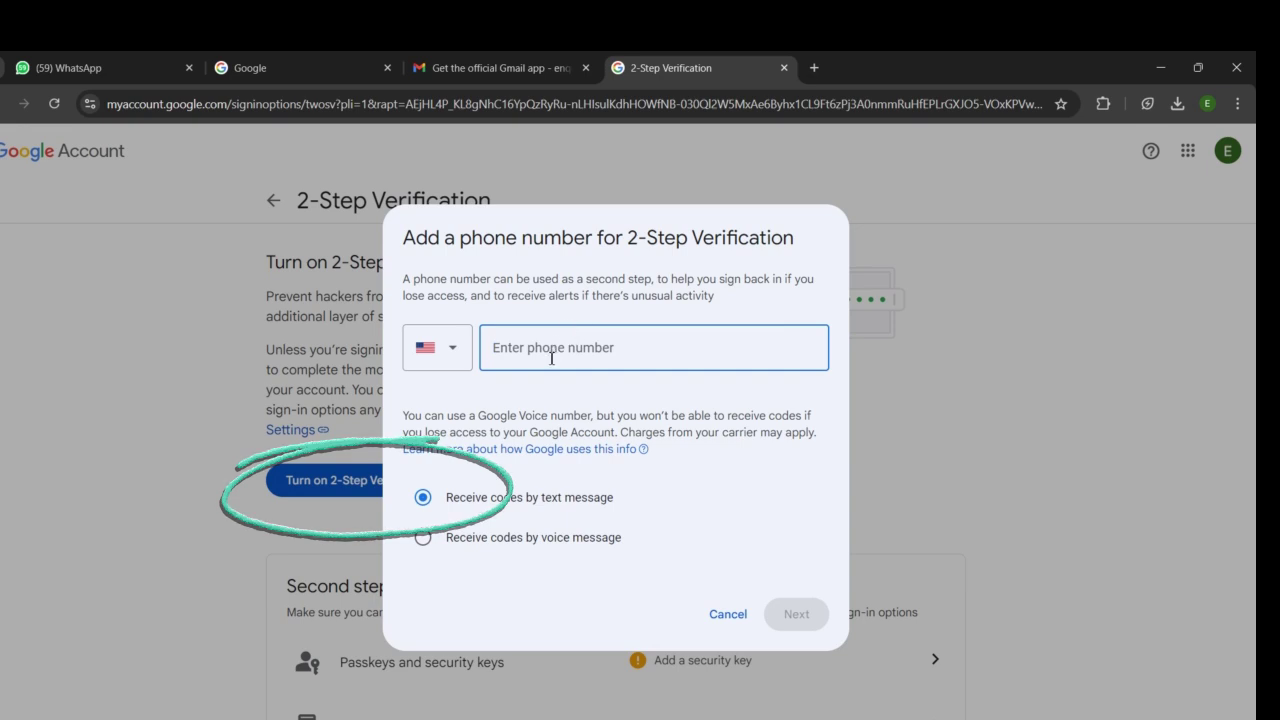
text(+91 )
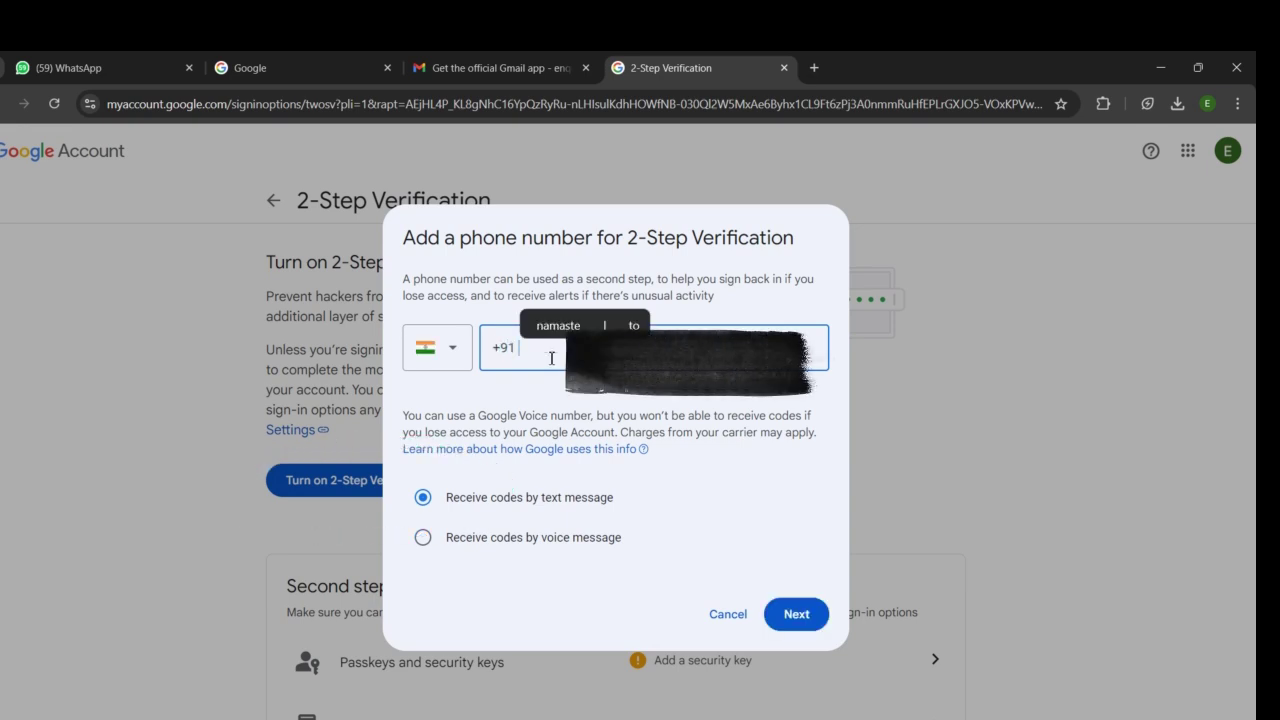
text(96000 1)
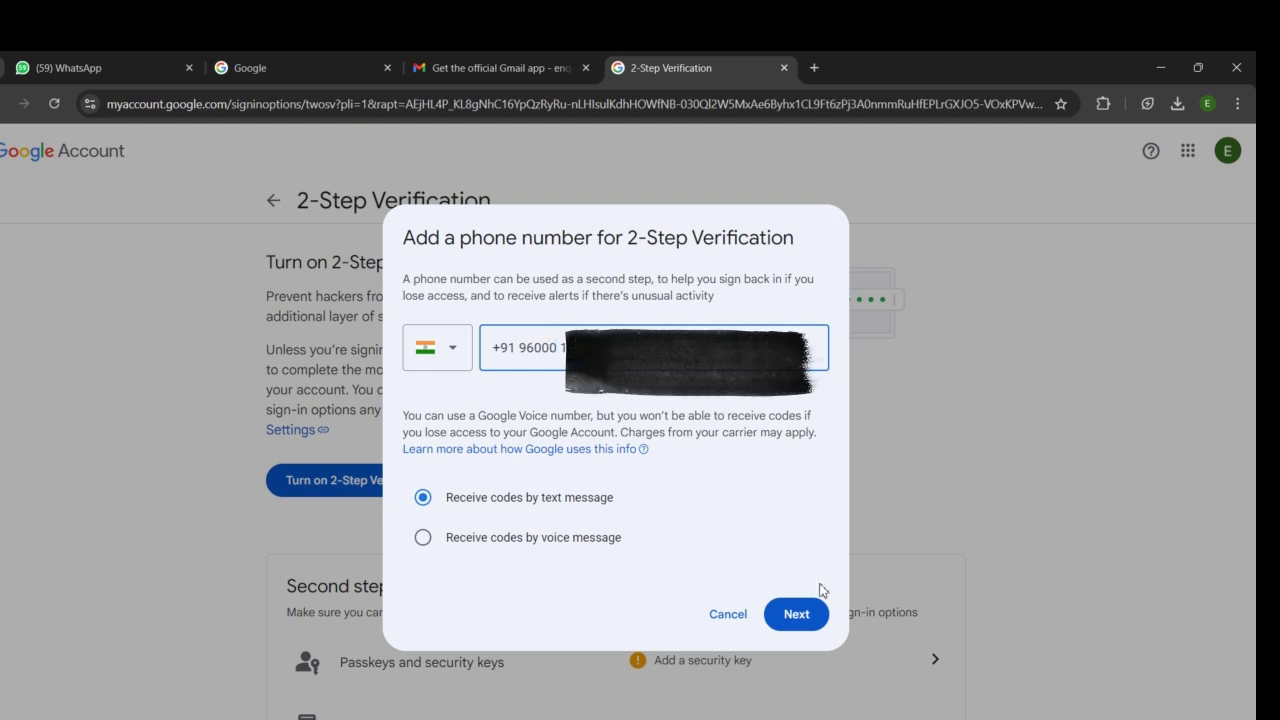
click(811, 614)
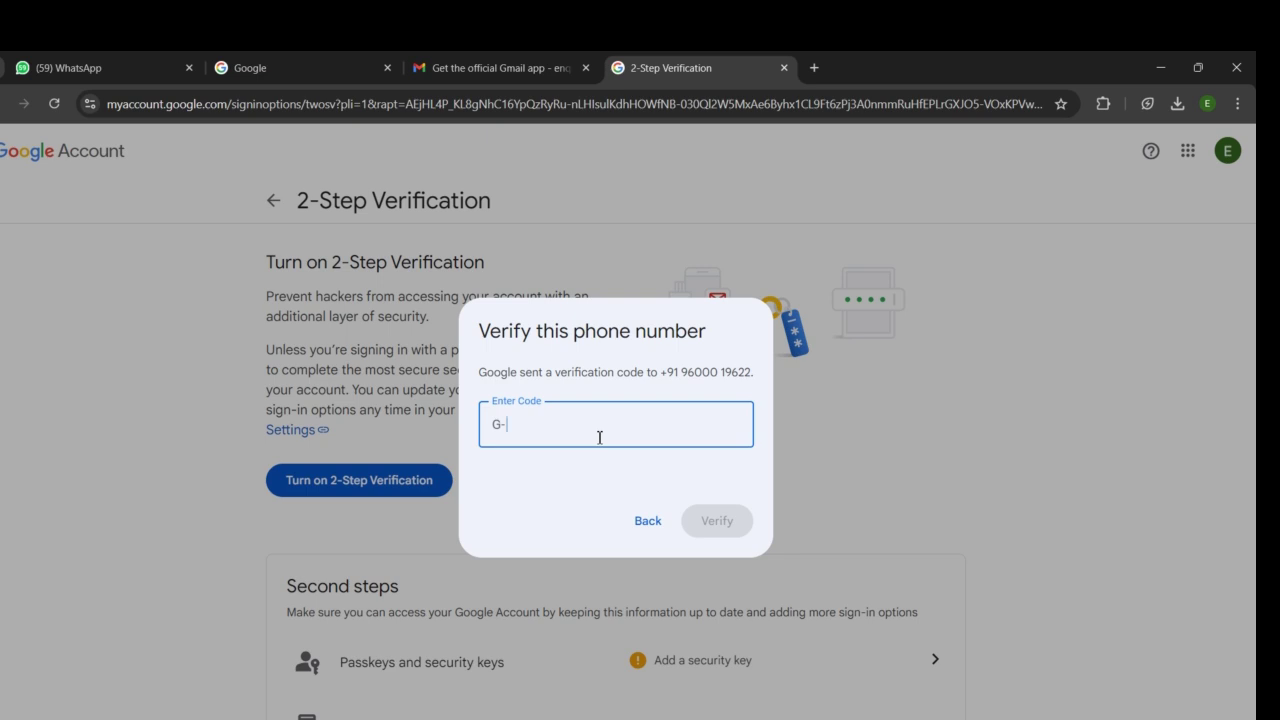
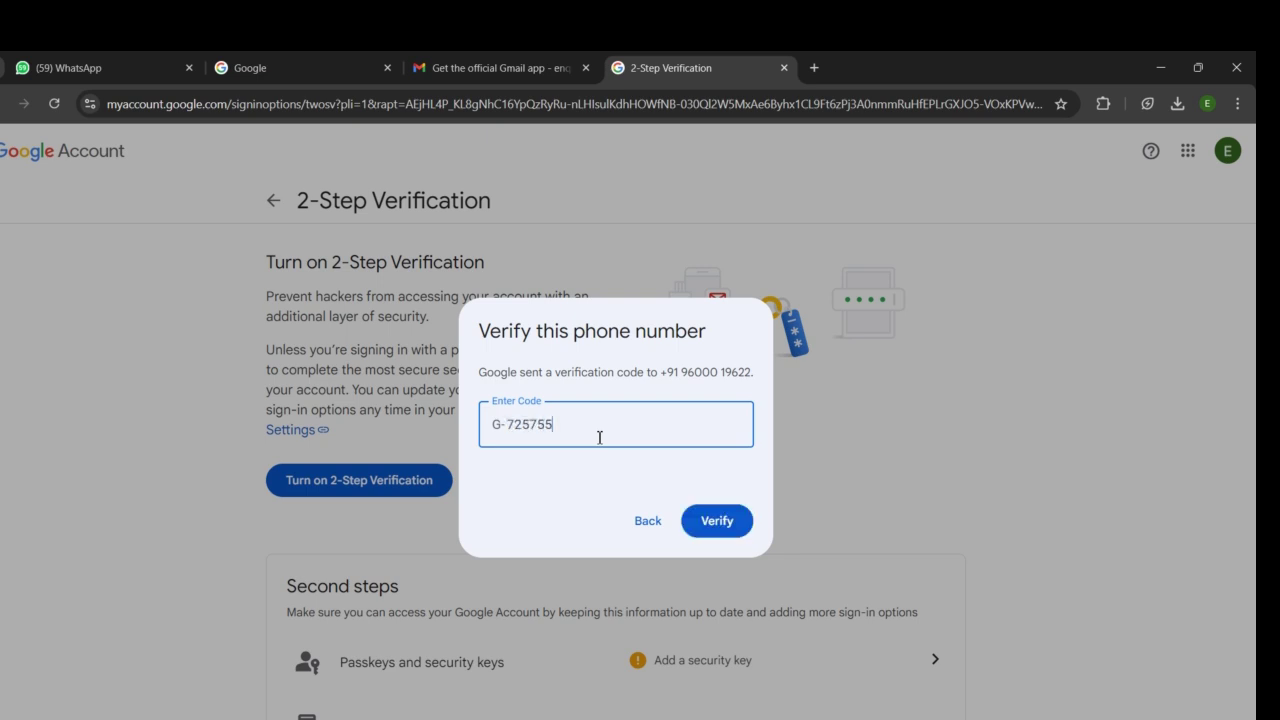
click(722, 521)
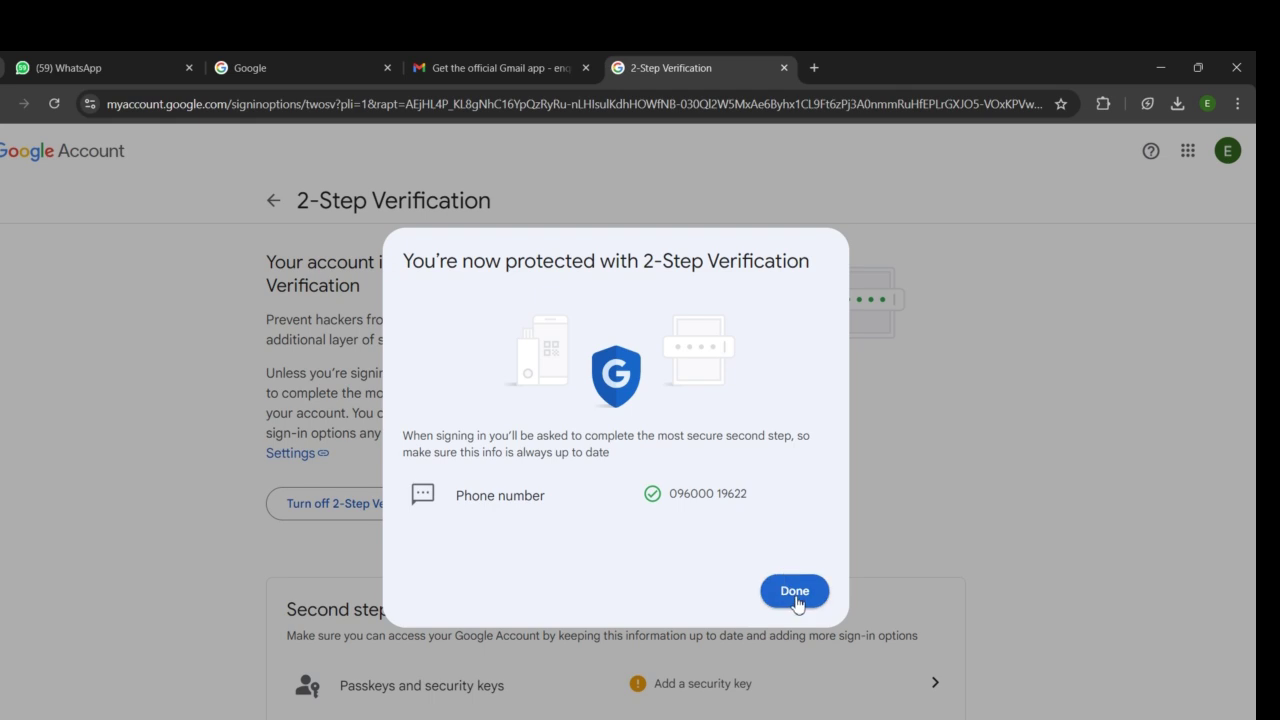
click(794, 591)
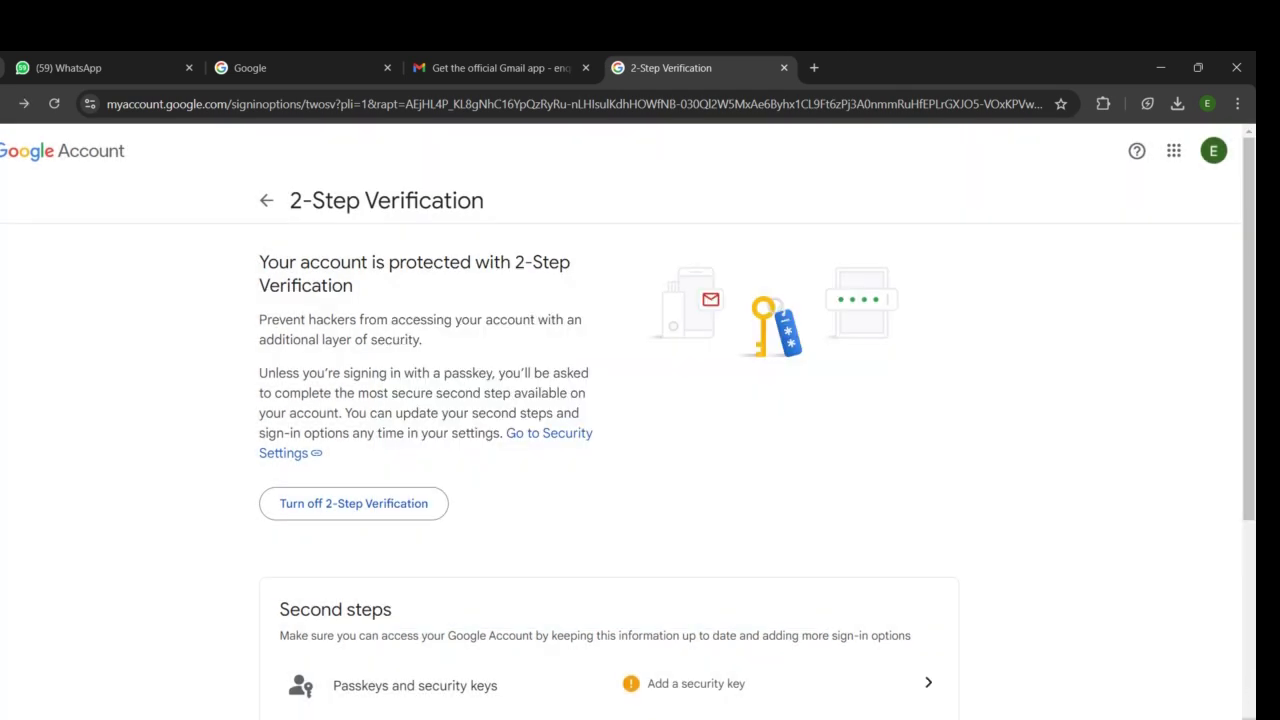
- Return to the Security page and open Security Checkup via 'Protect your account'
scroll(628, 428, down, 3)
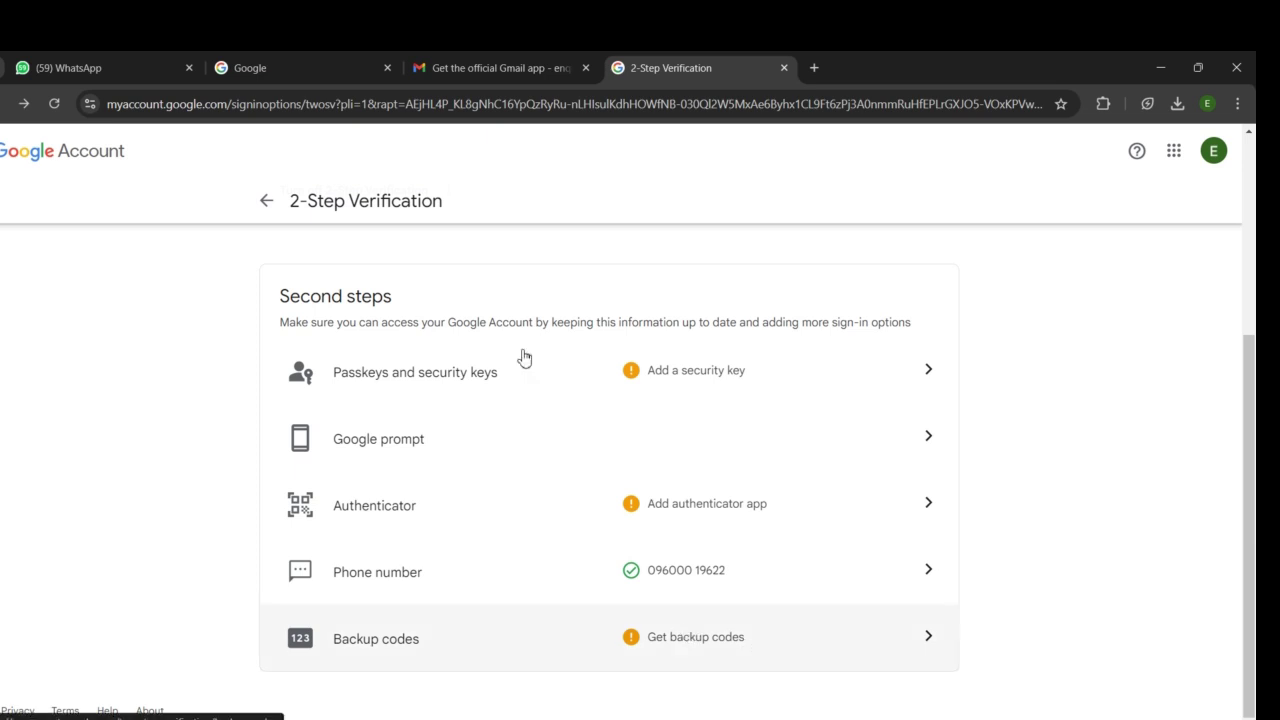
click(264, 205)
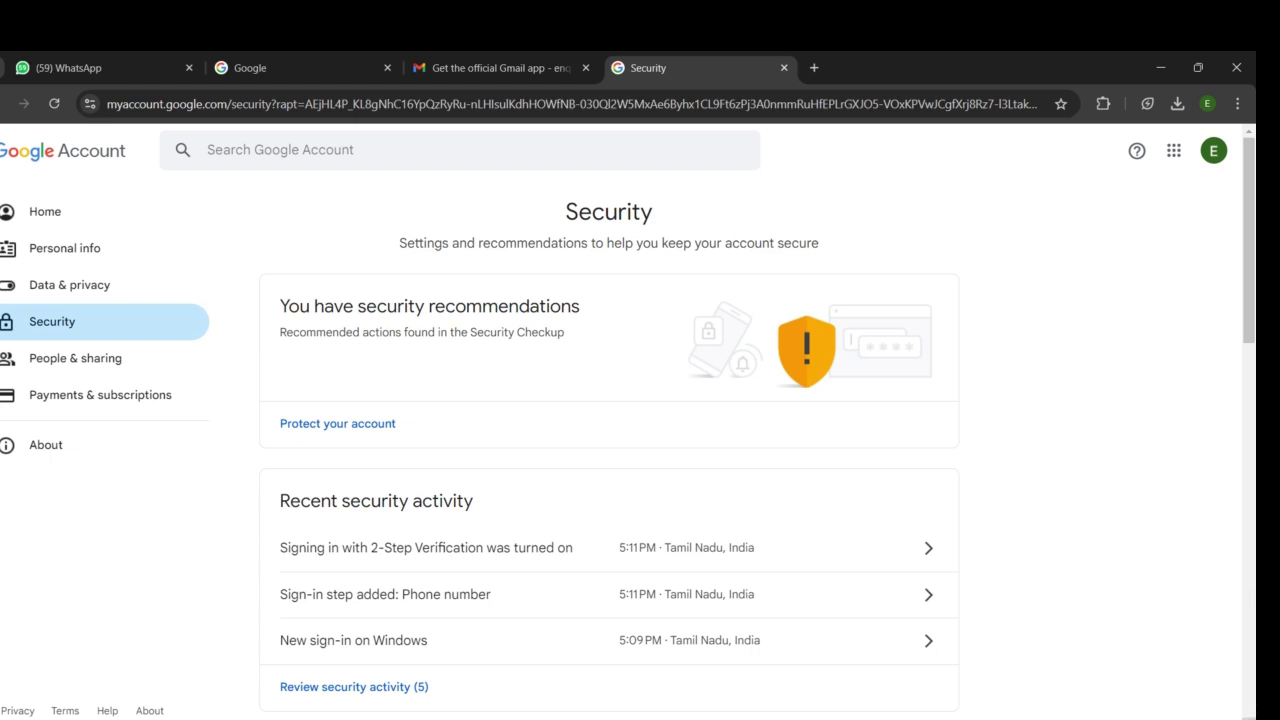
scroll(640, 428, down, 4)
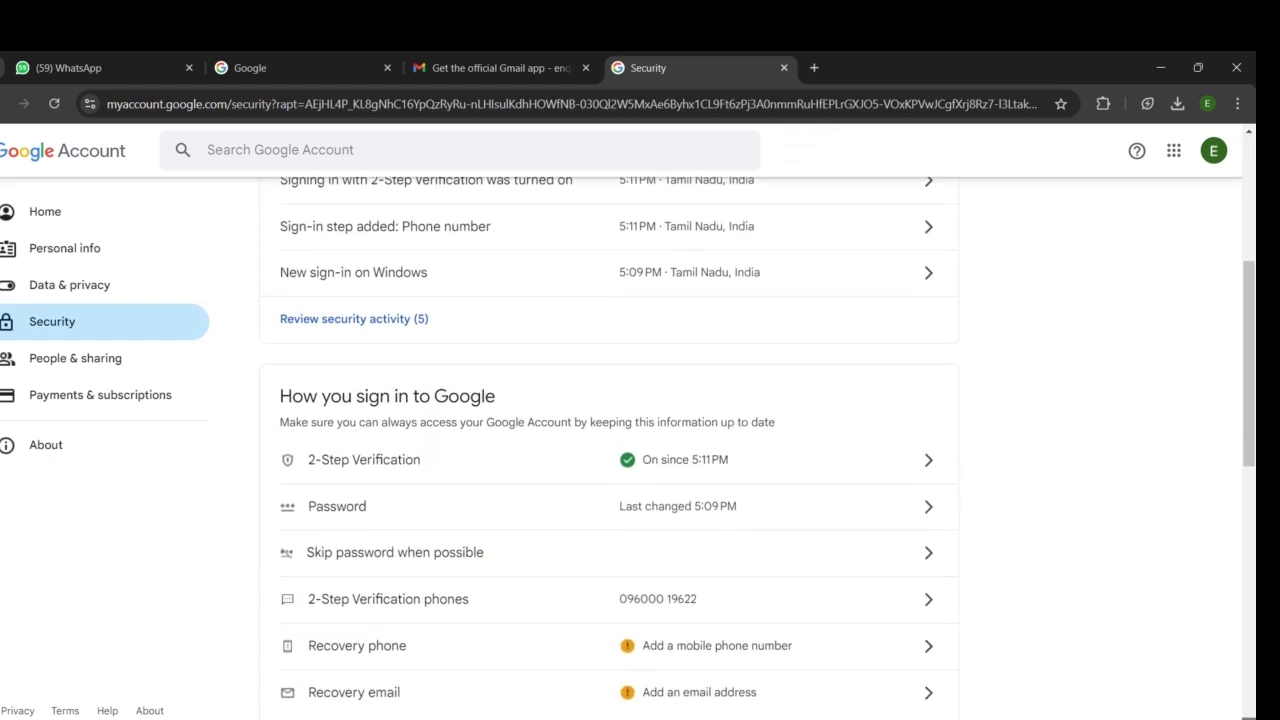
scroll(640, 450, down, 4)
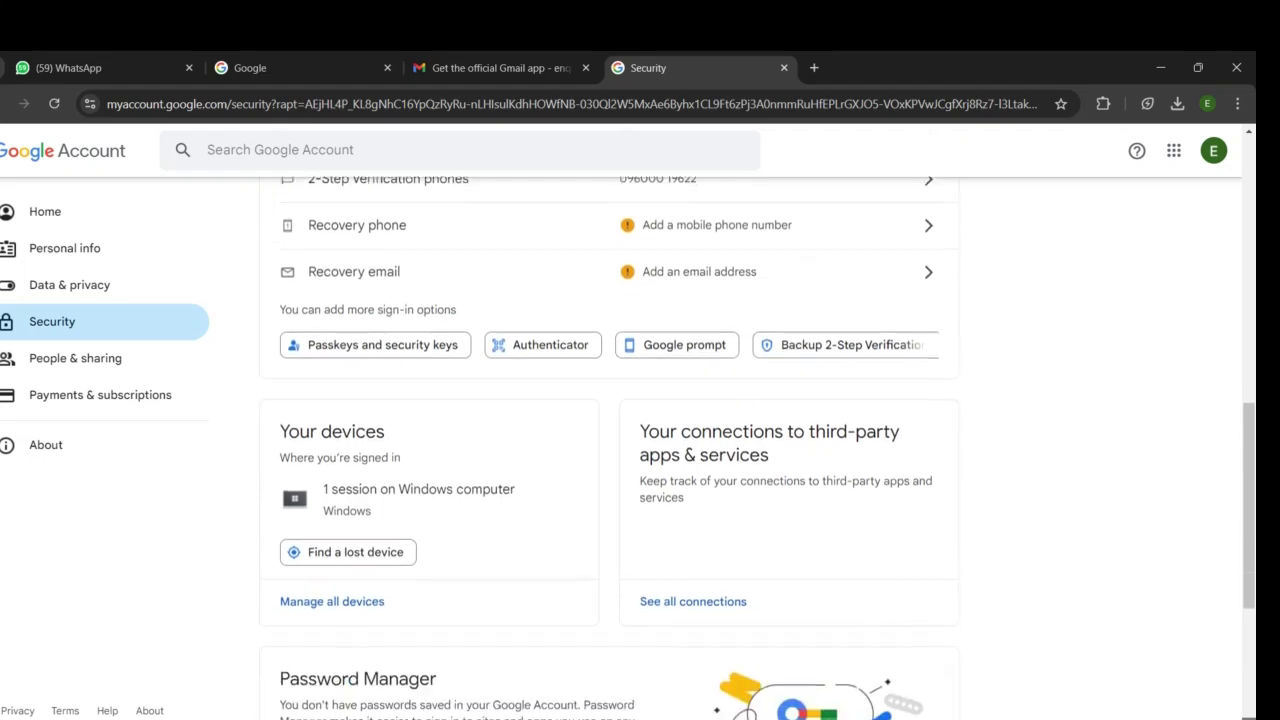
scroll(640, 450, down, 3)
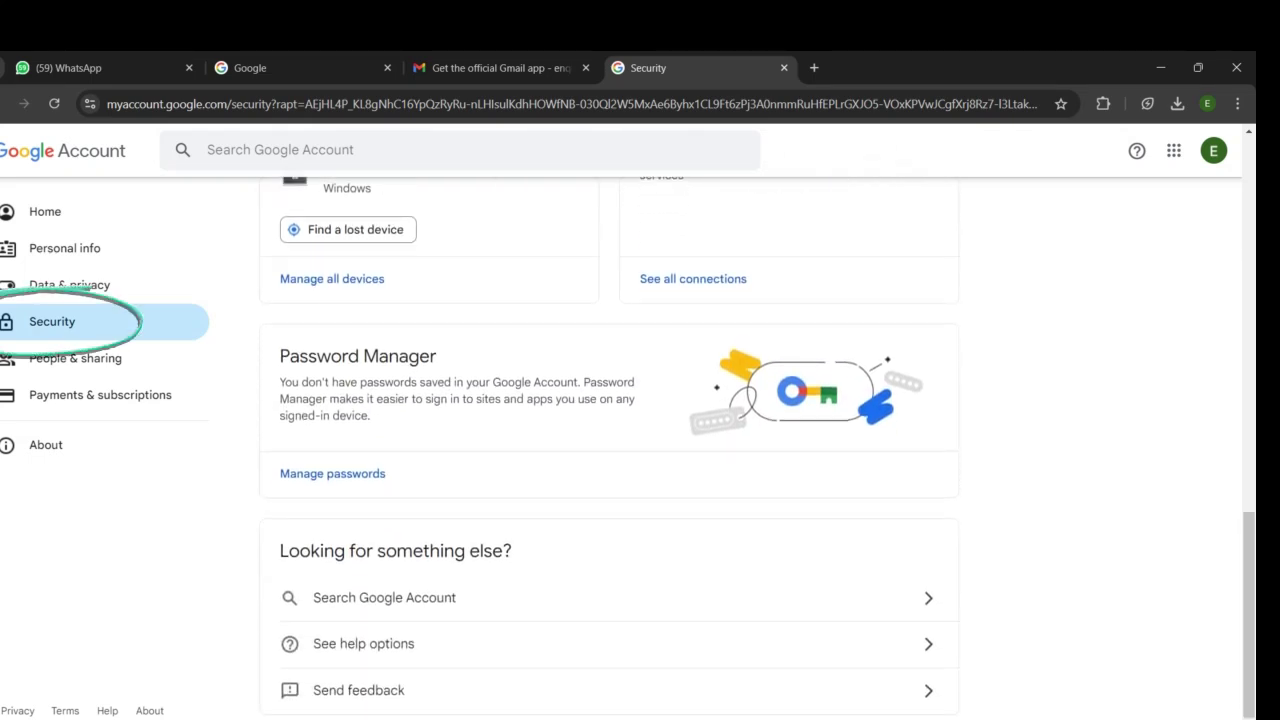
click(27, 330)
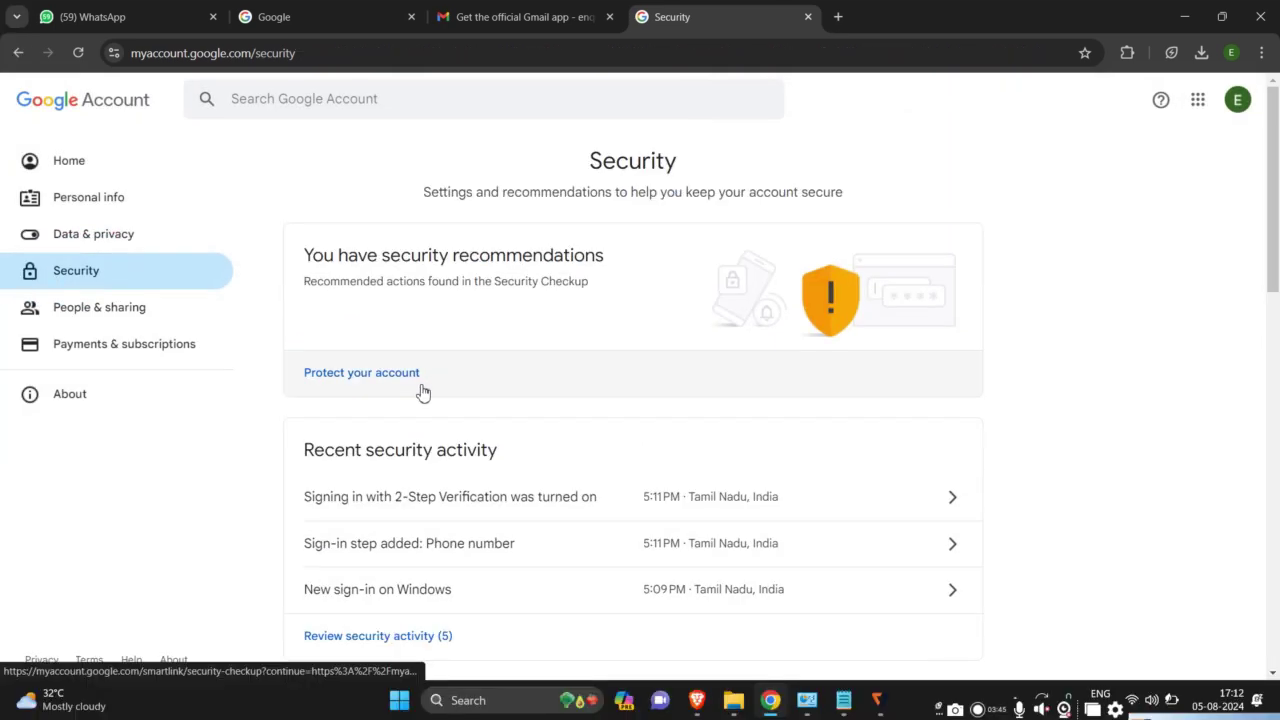
click(394, 443)
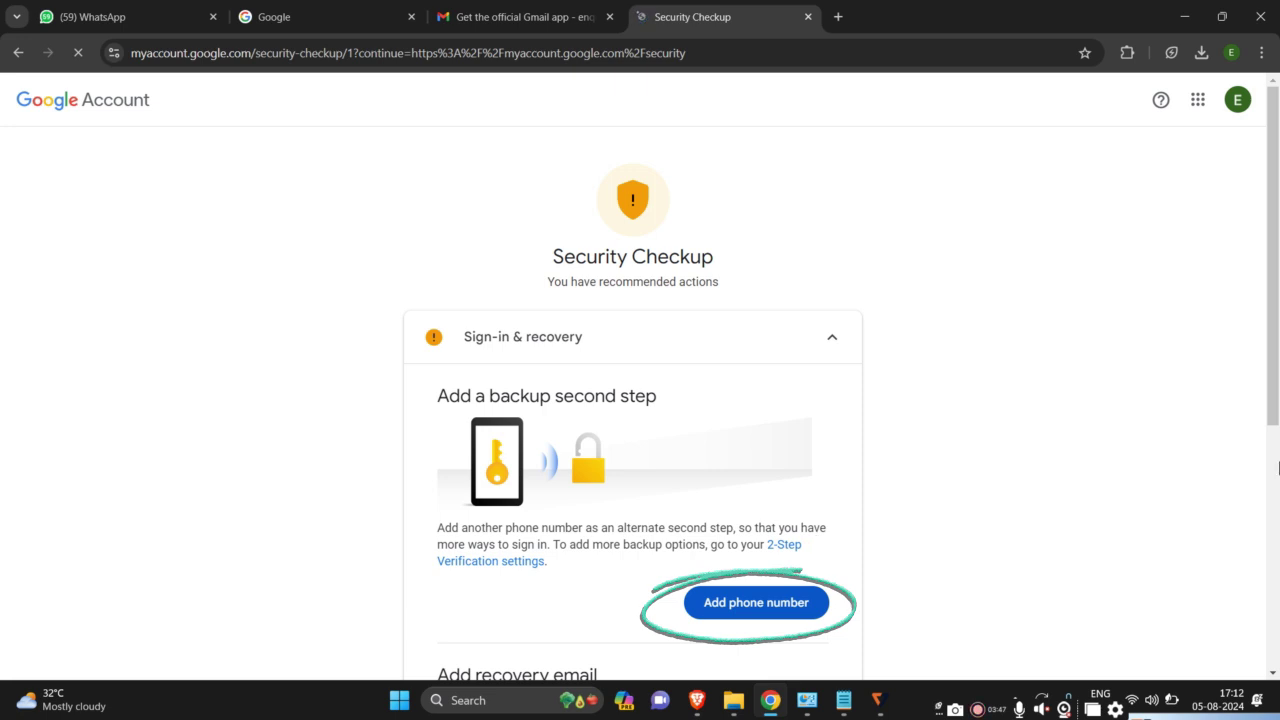
- Add the backup phone number, confirm it with the SMS code, and scroll to Second steps
drag(1273, 380, 1277, 532)
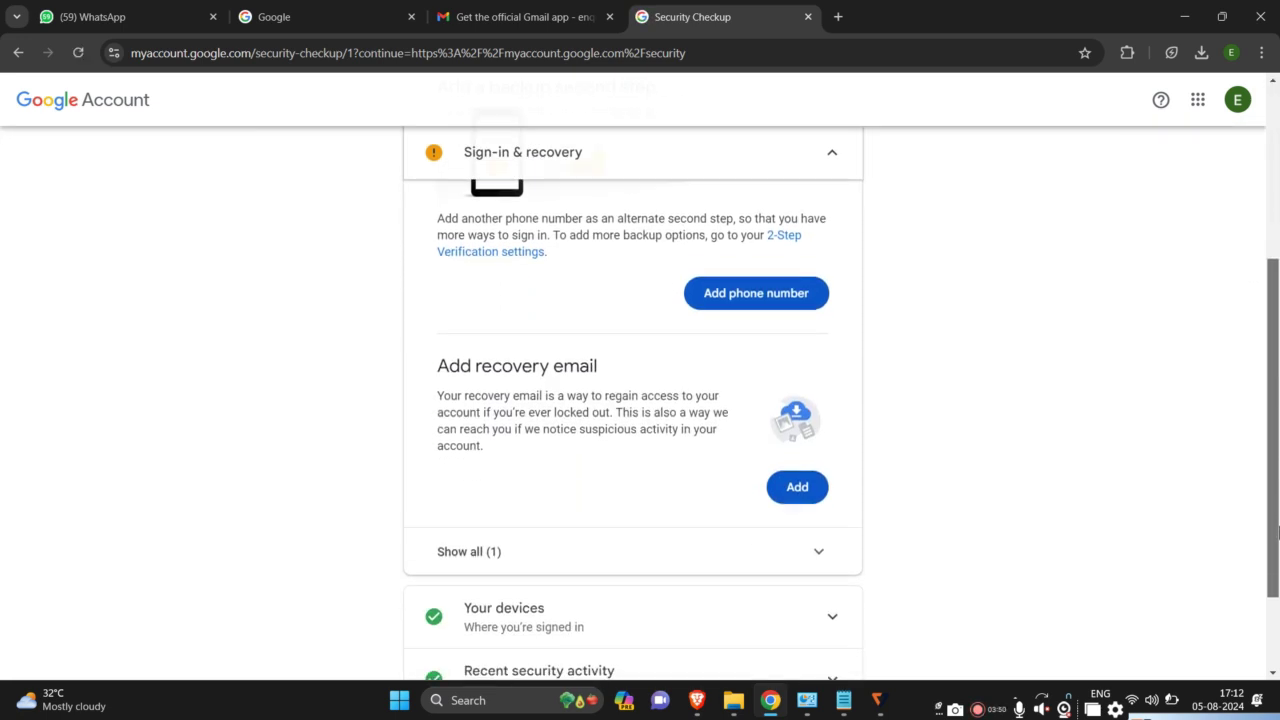
click(743, 303)
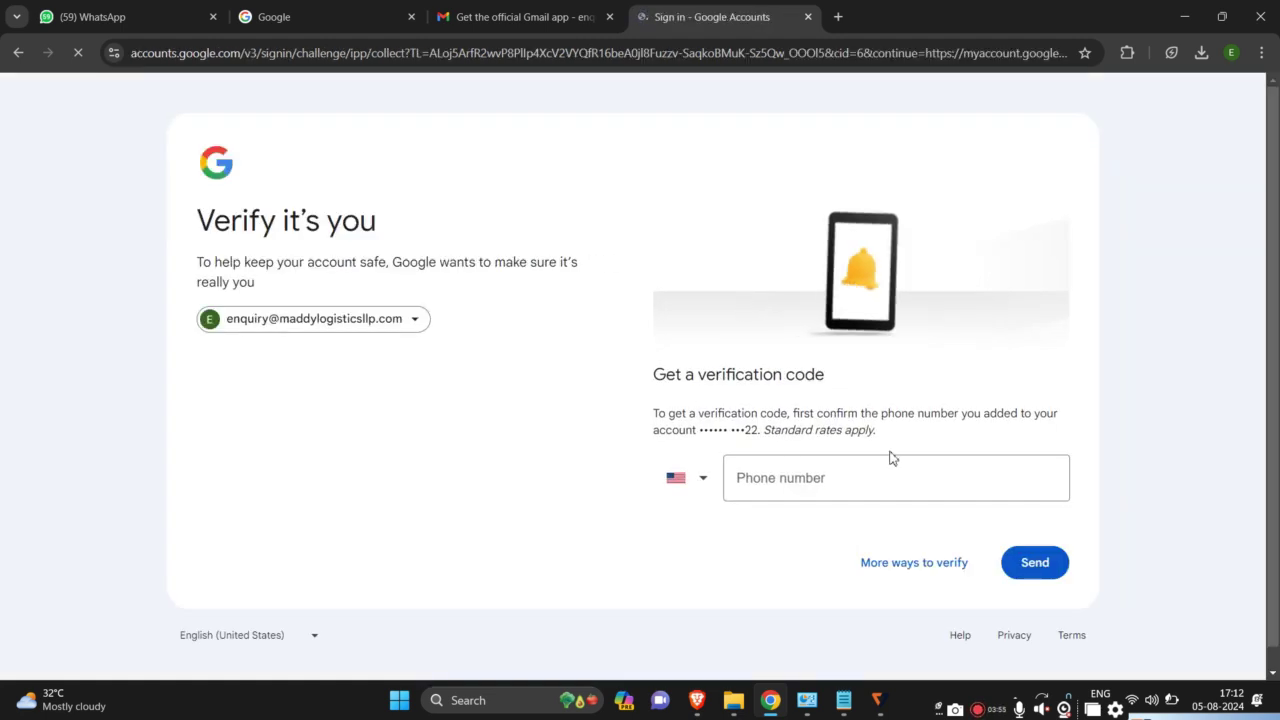
click(820, 482)
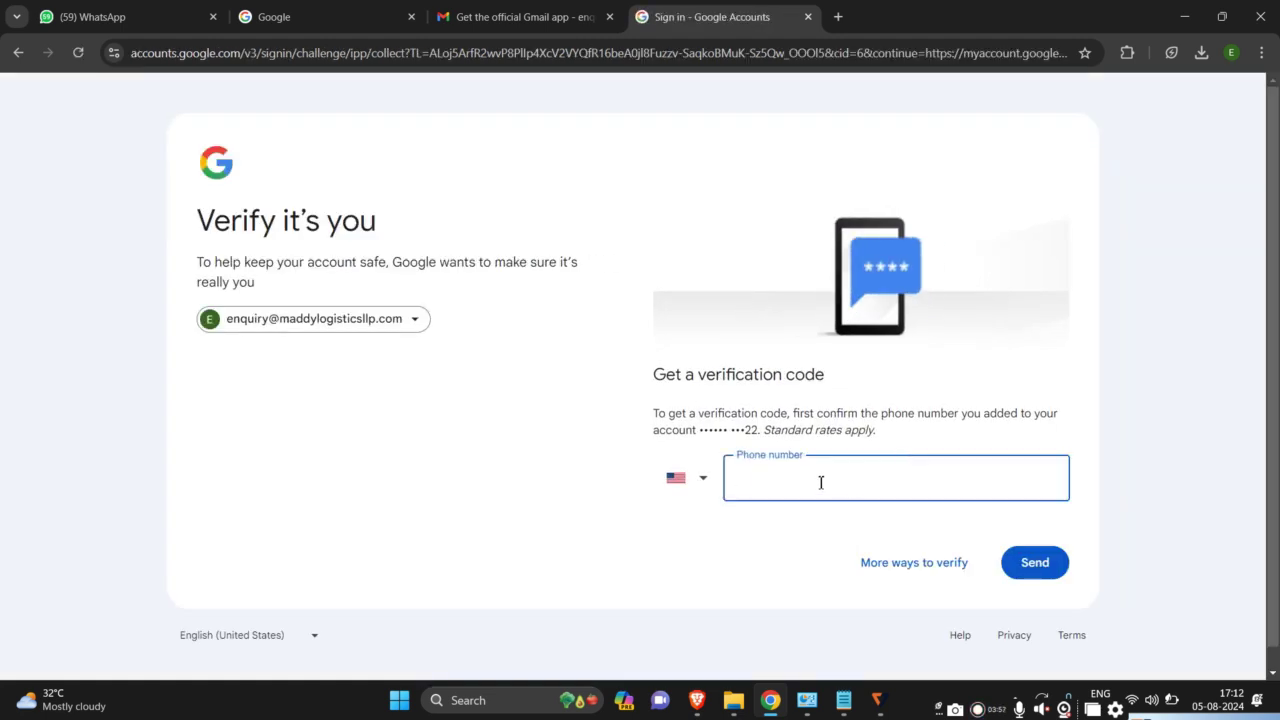
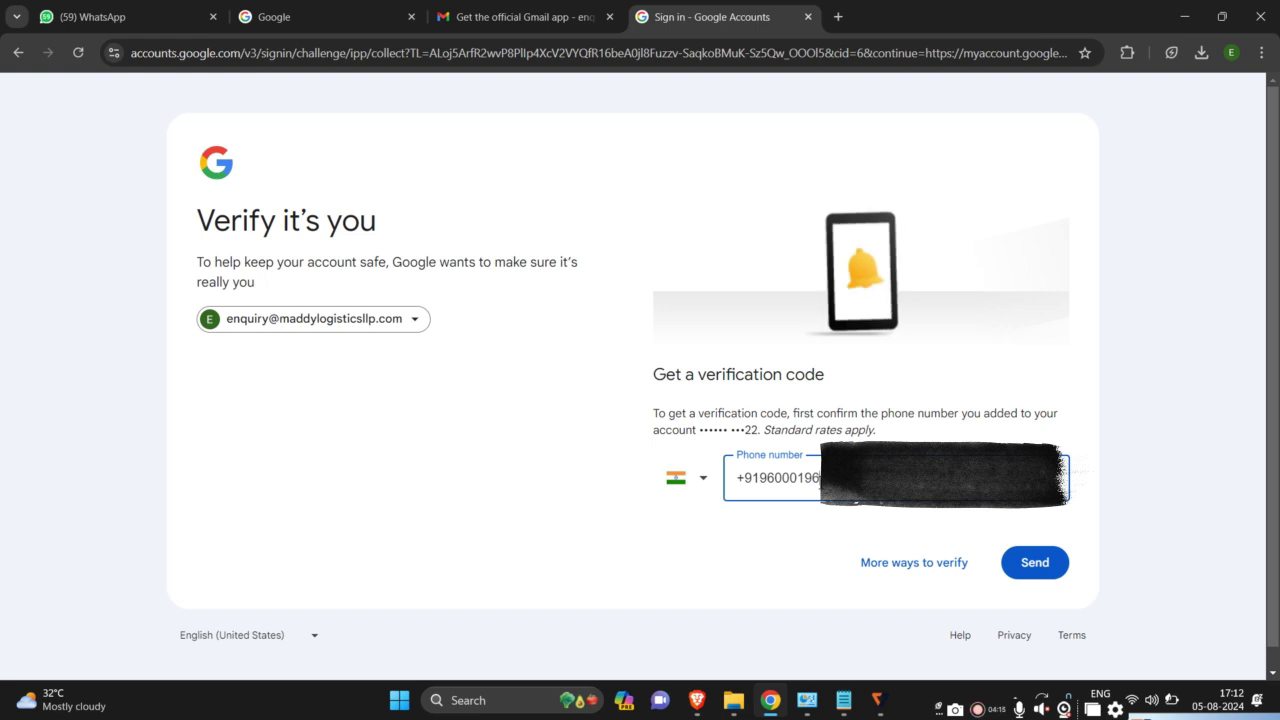
key(Return)
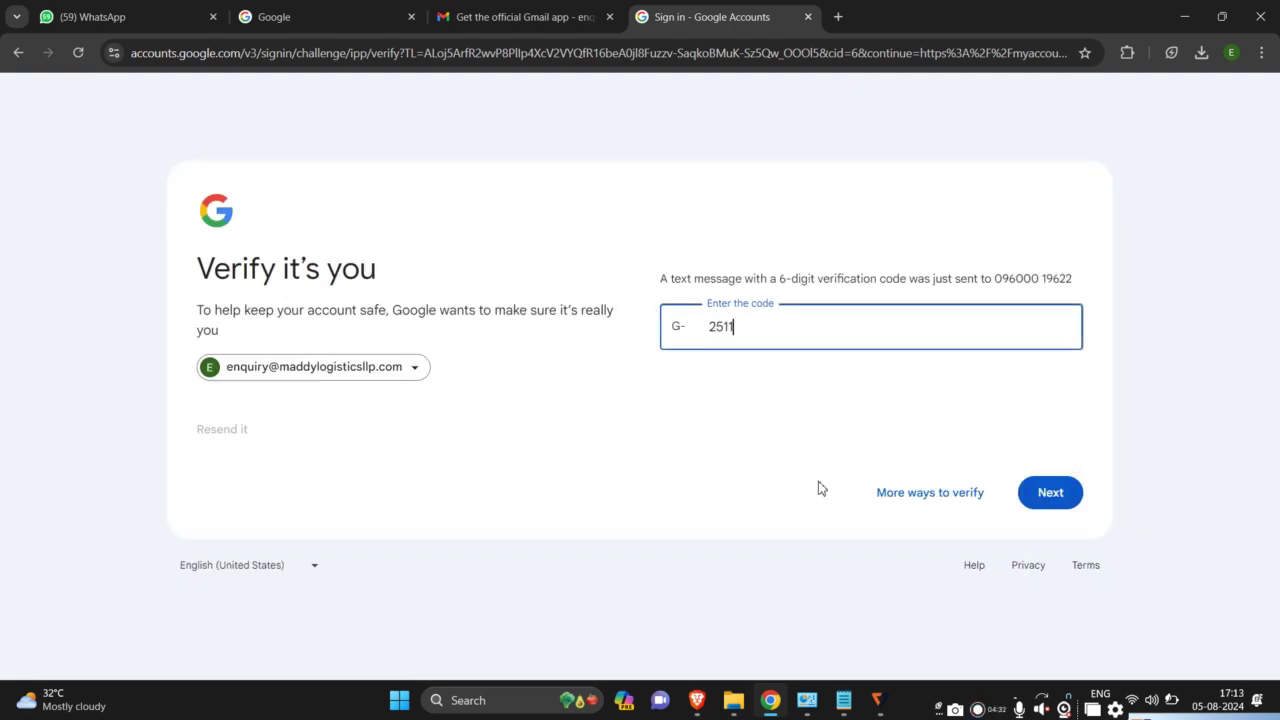
key(Return)
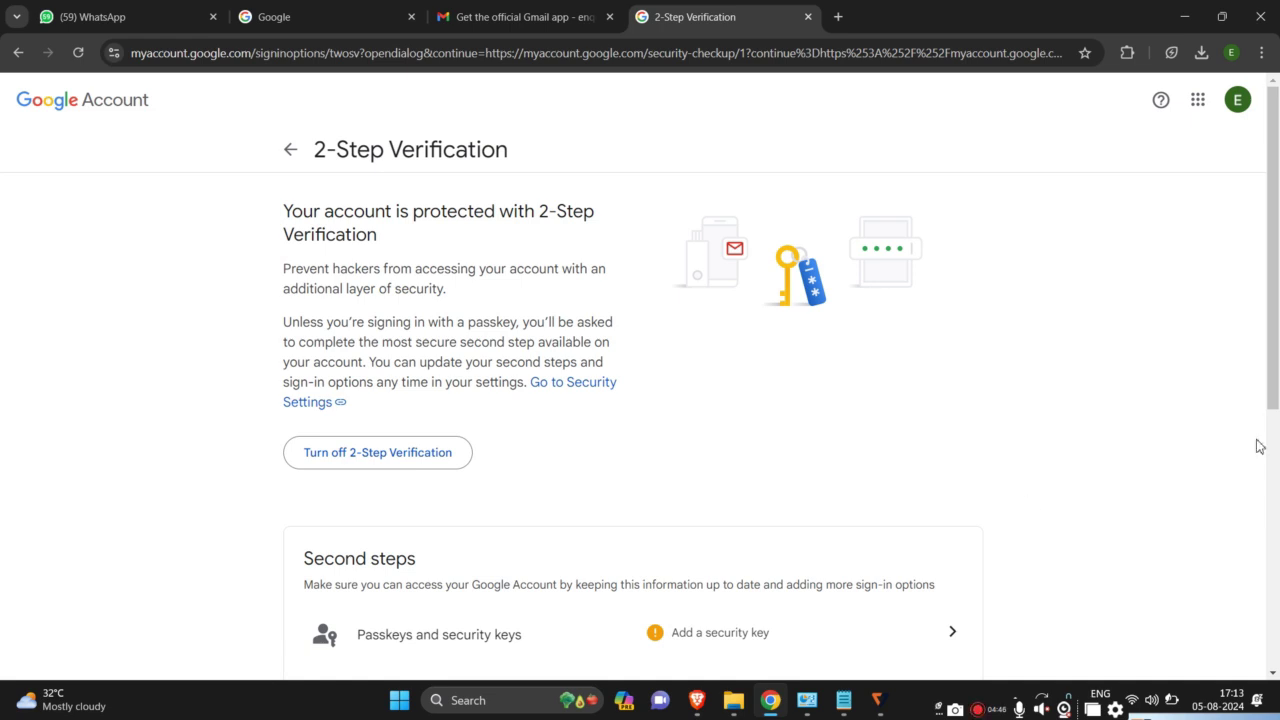
drag(1274, 396, 1276, 663)
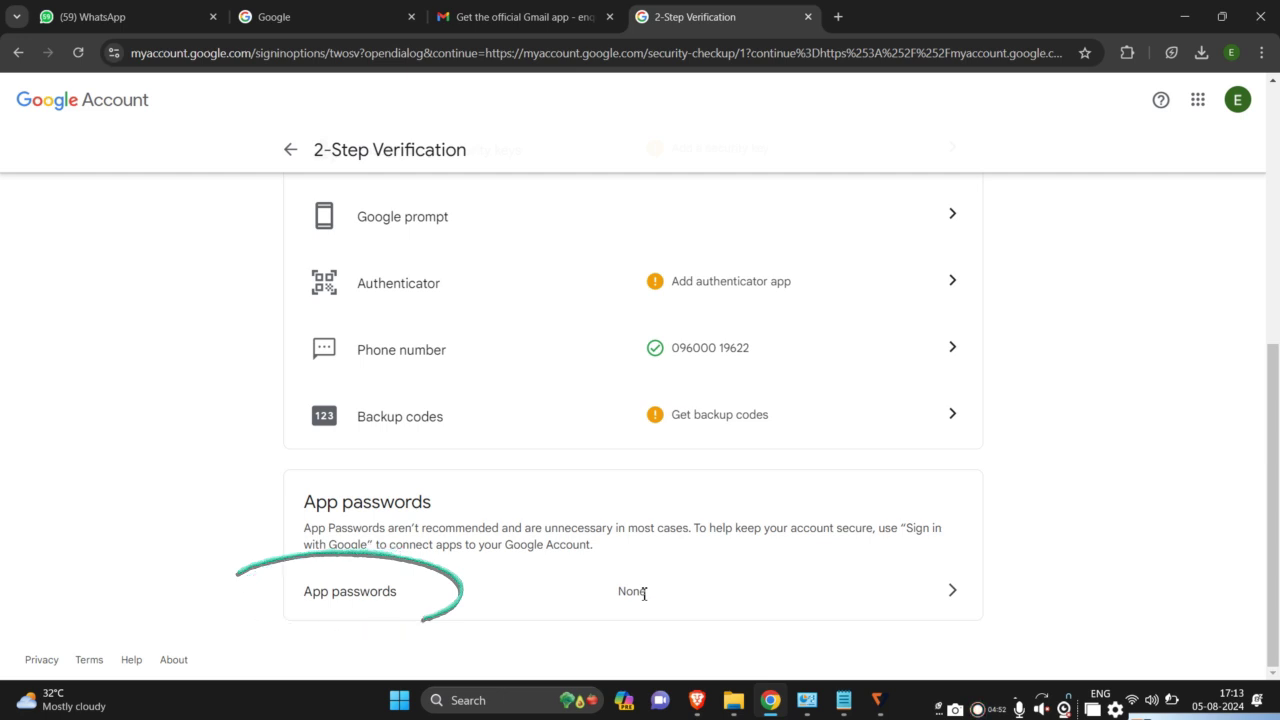
- Open App passwords, passing identity verification with a code texted to the phone number
click(948, 604)
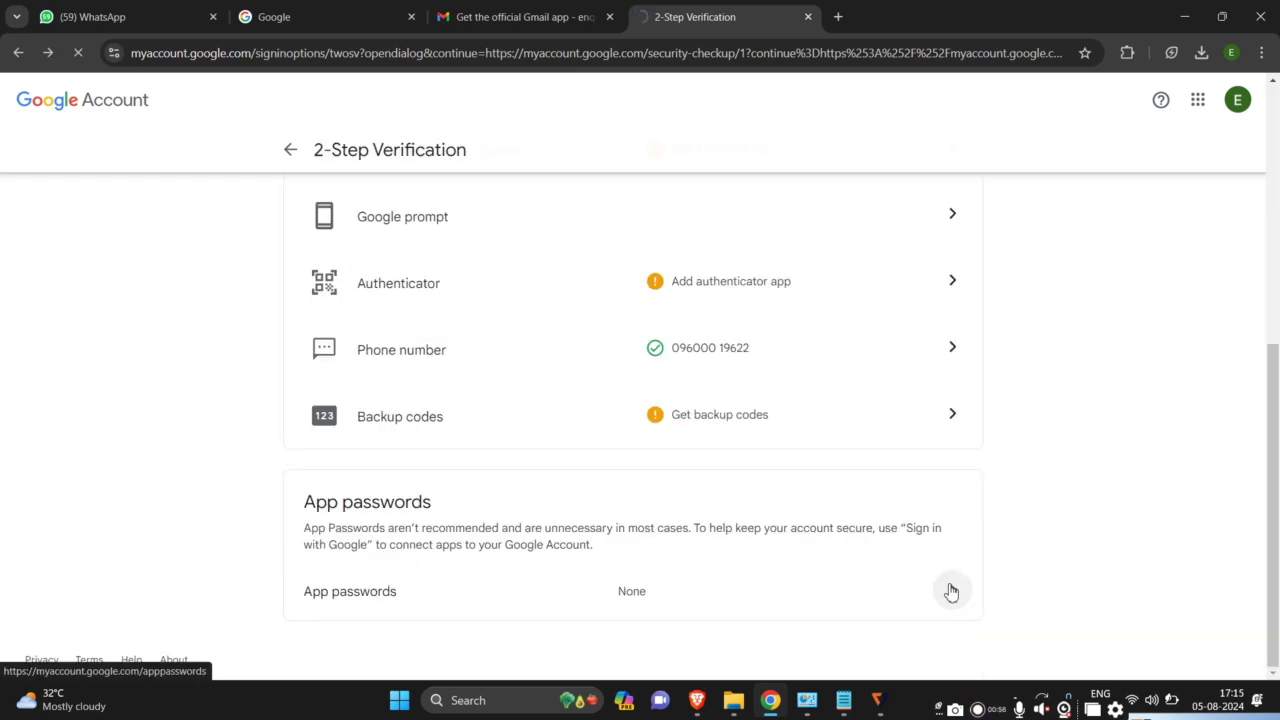
click(951, 591)
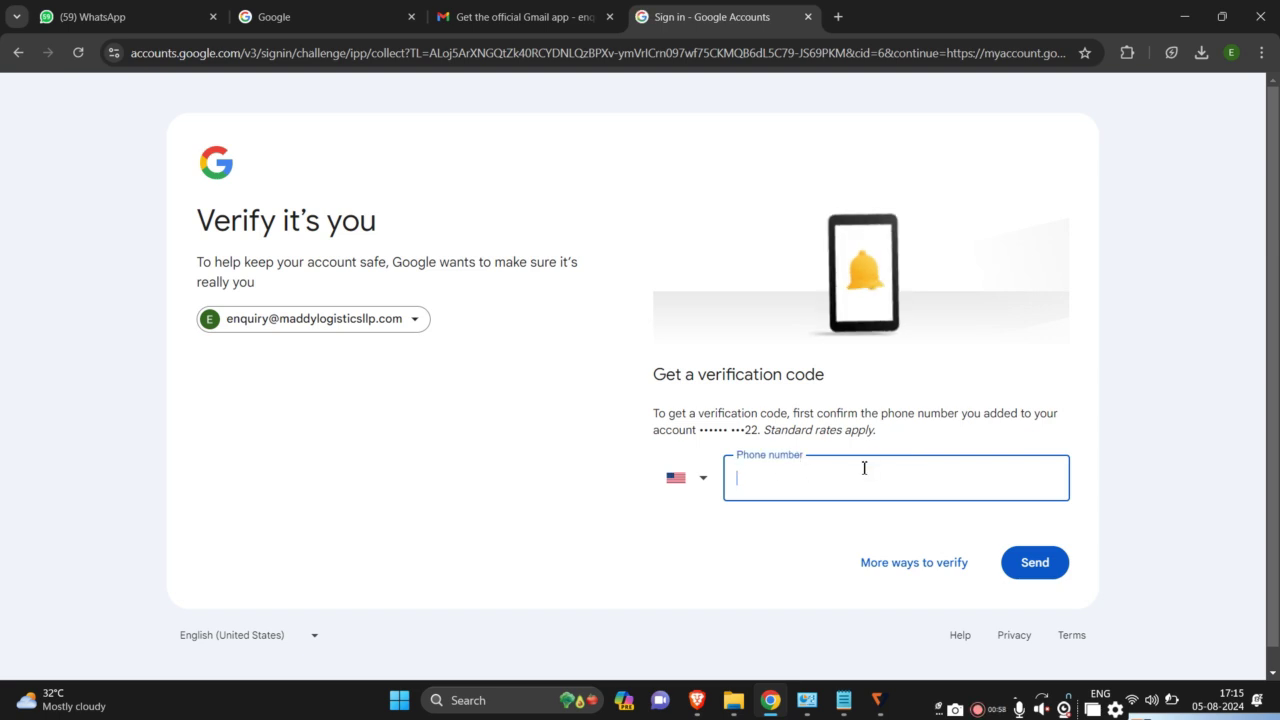
text(+)
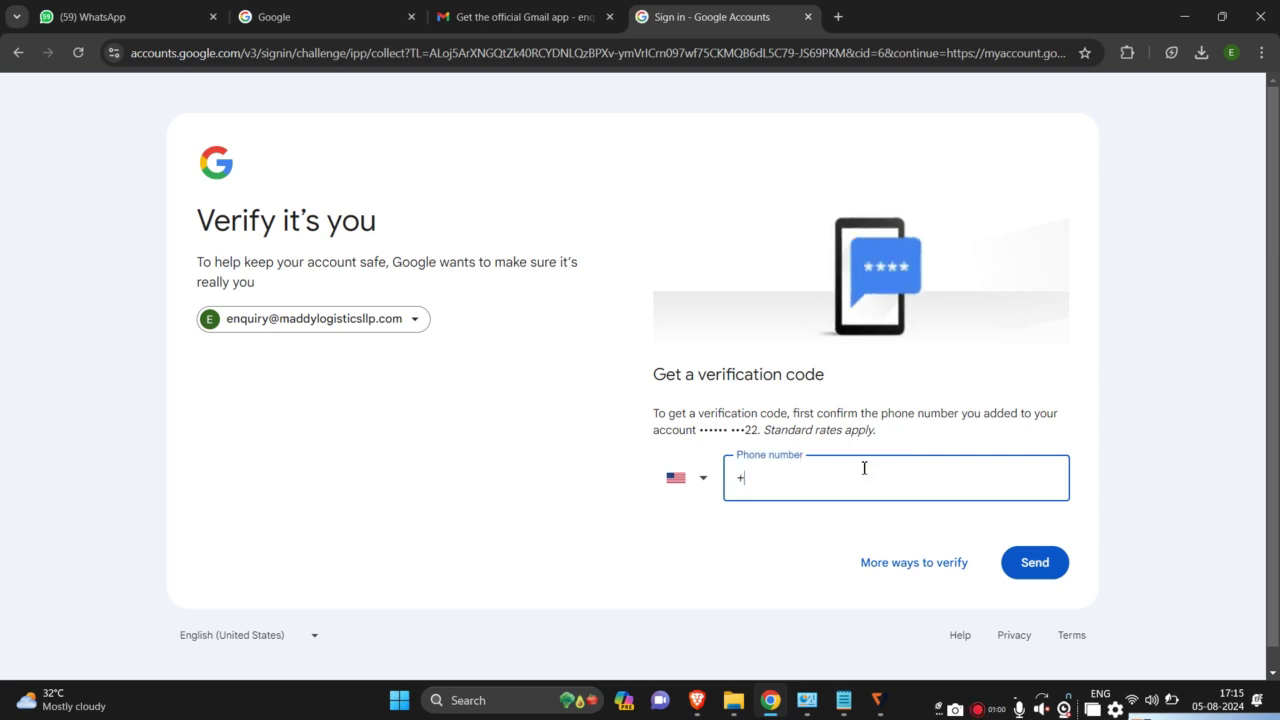
text(919)
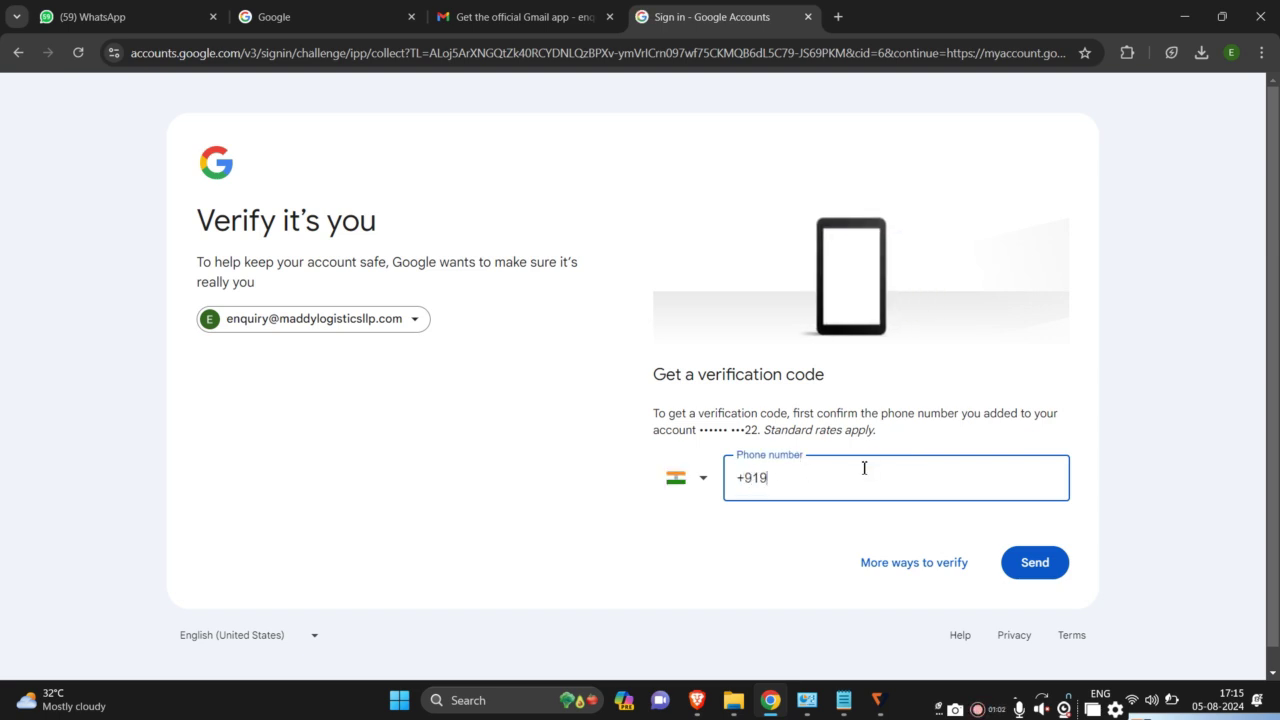
text(6000)
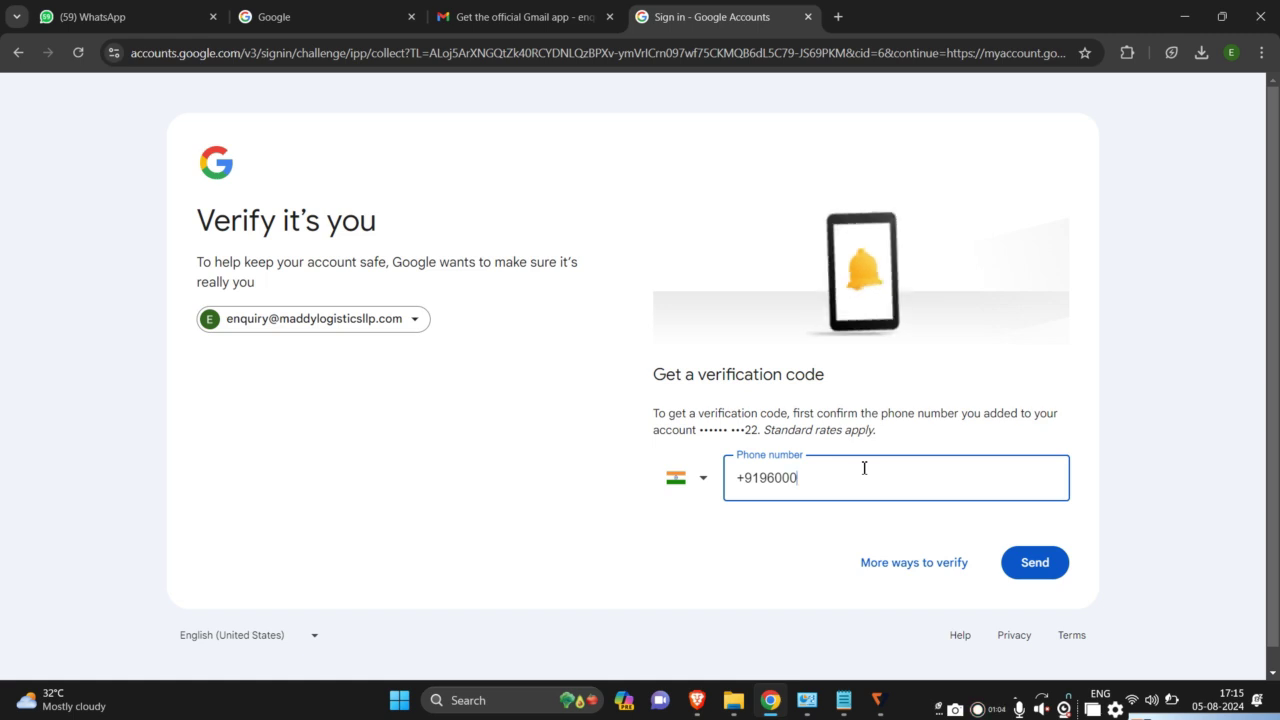
text(1)
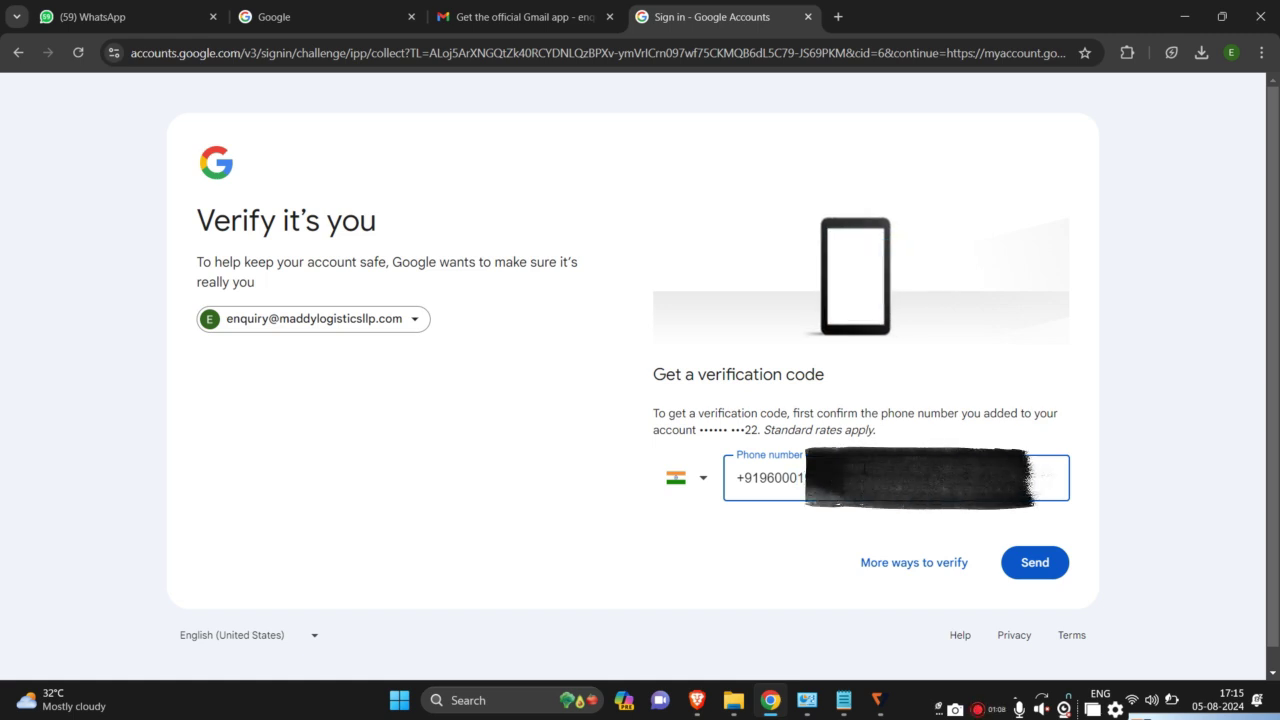
click(1025, 564)
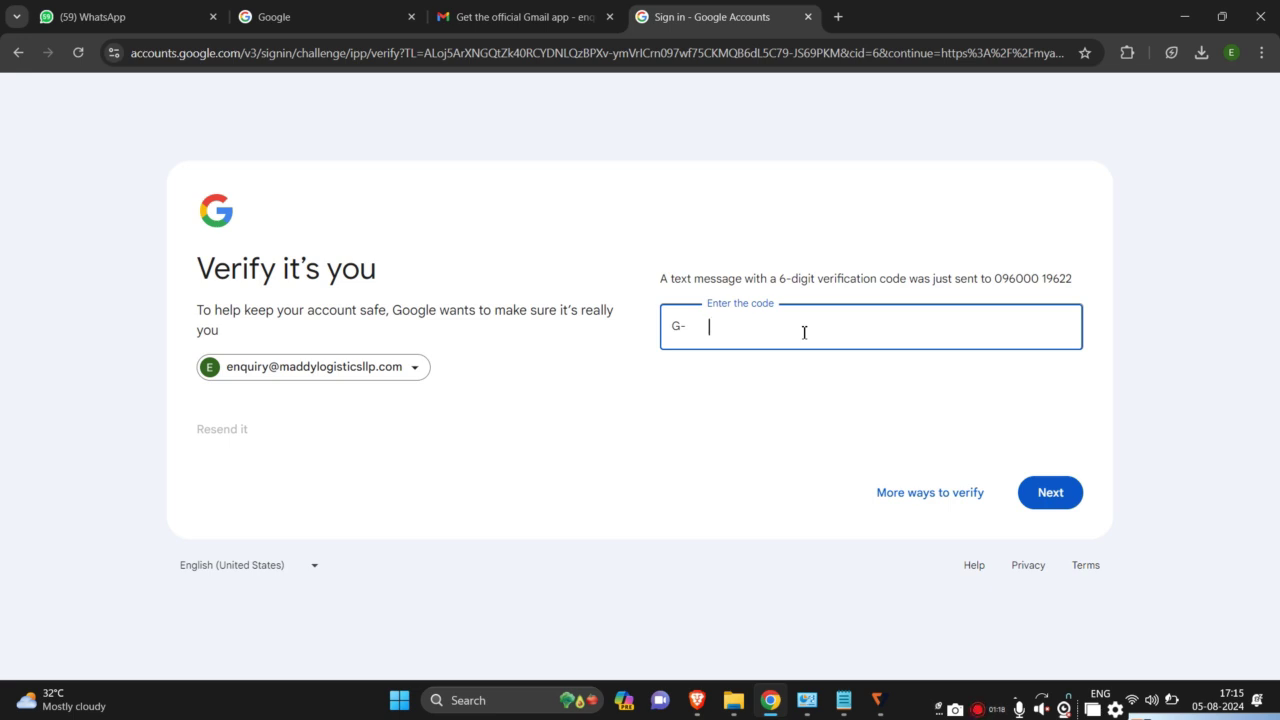
click(1050, 492)
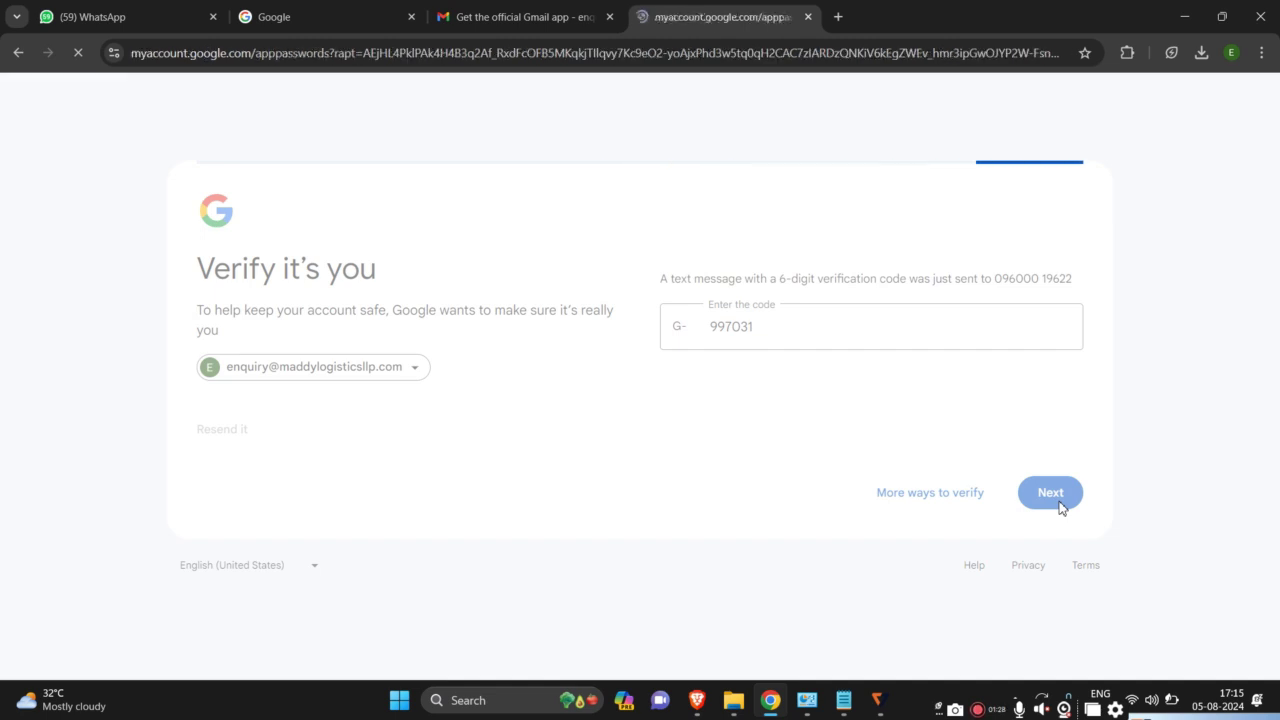
- Create an app password named 'outlook', copy it, and search Windows for 'outlook'
text(ou)
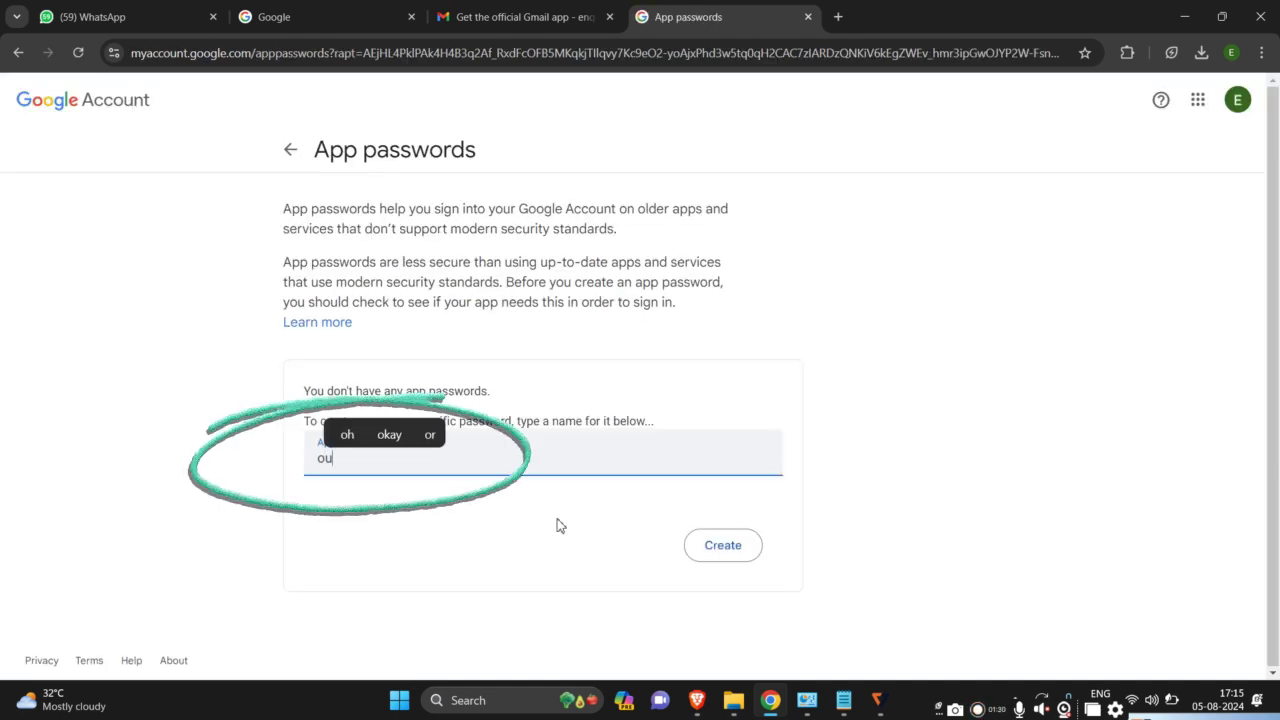
text(tlook)
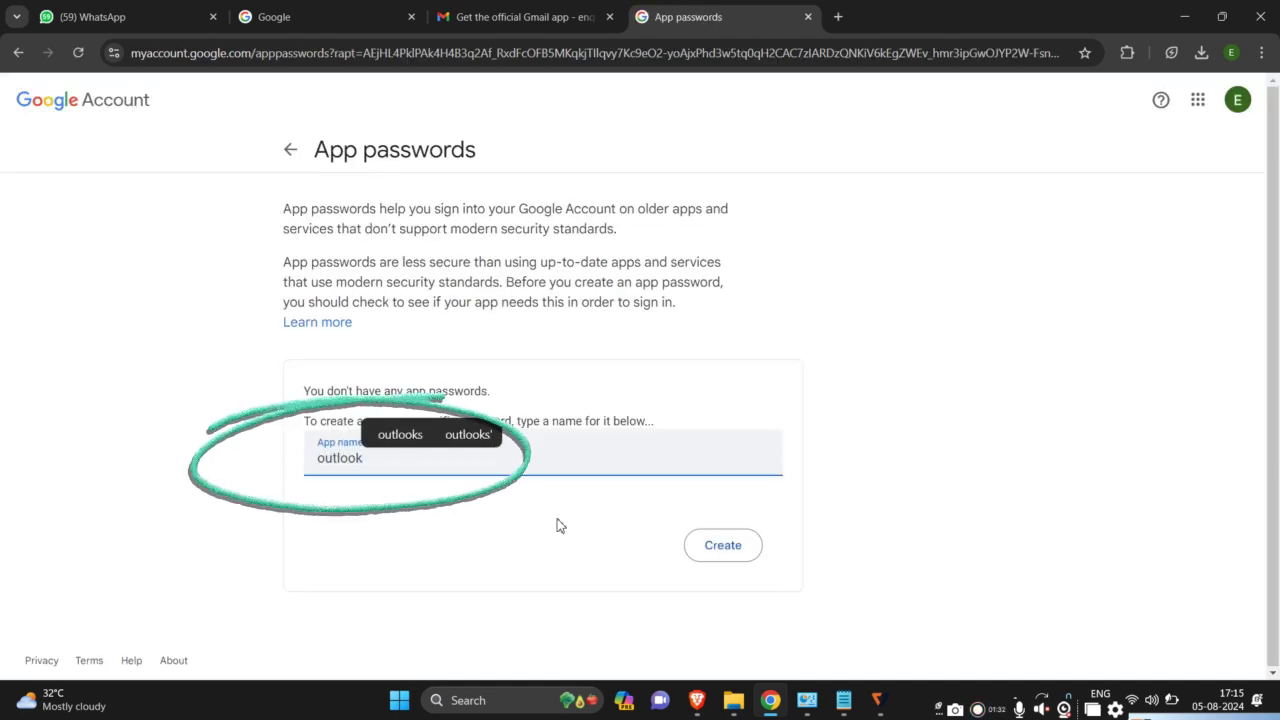
click(737, 548)
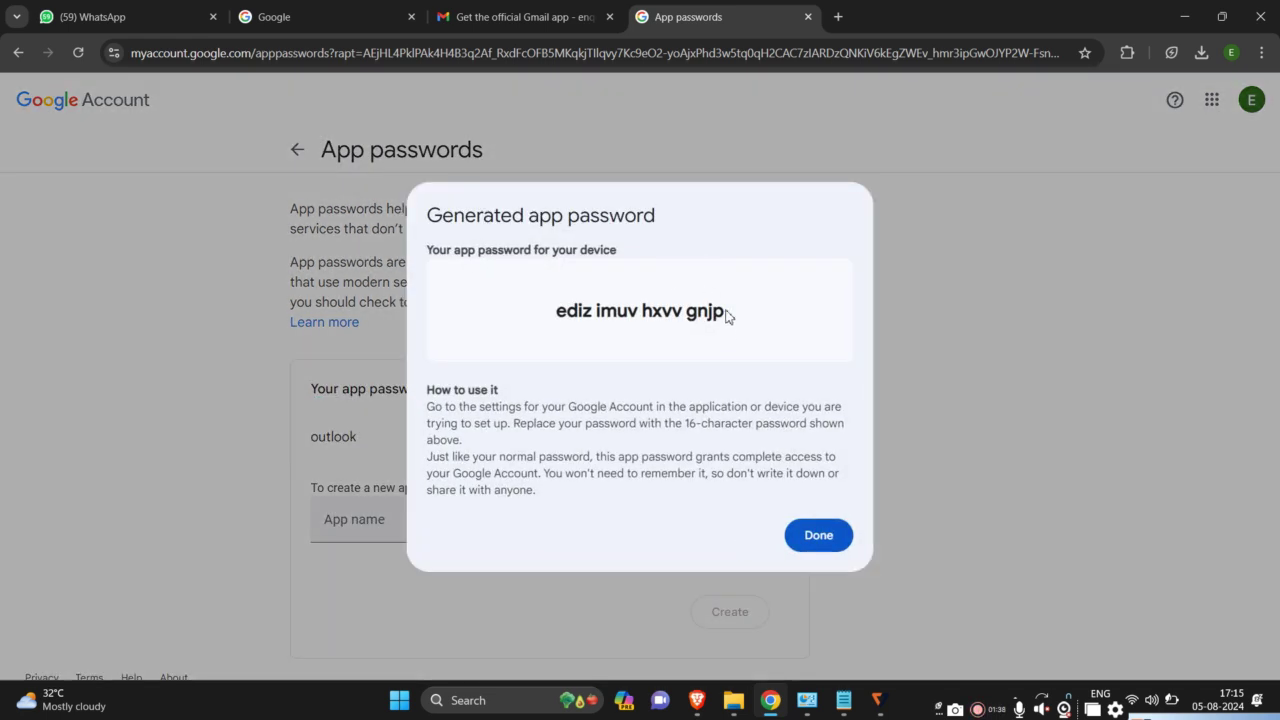
drag(727, 316, 531, 316)
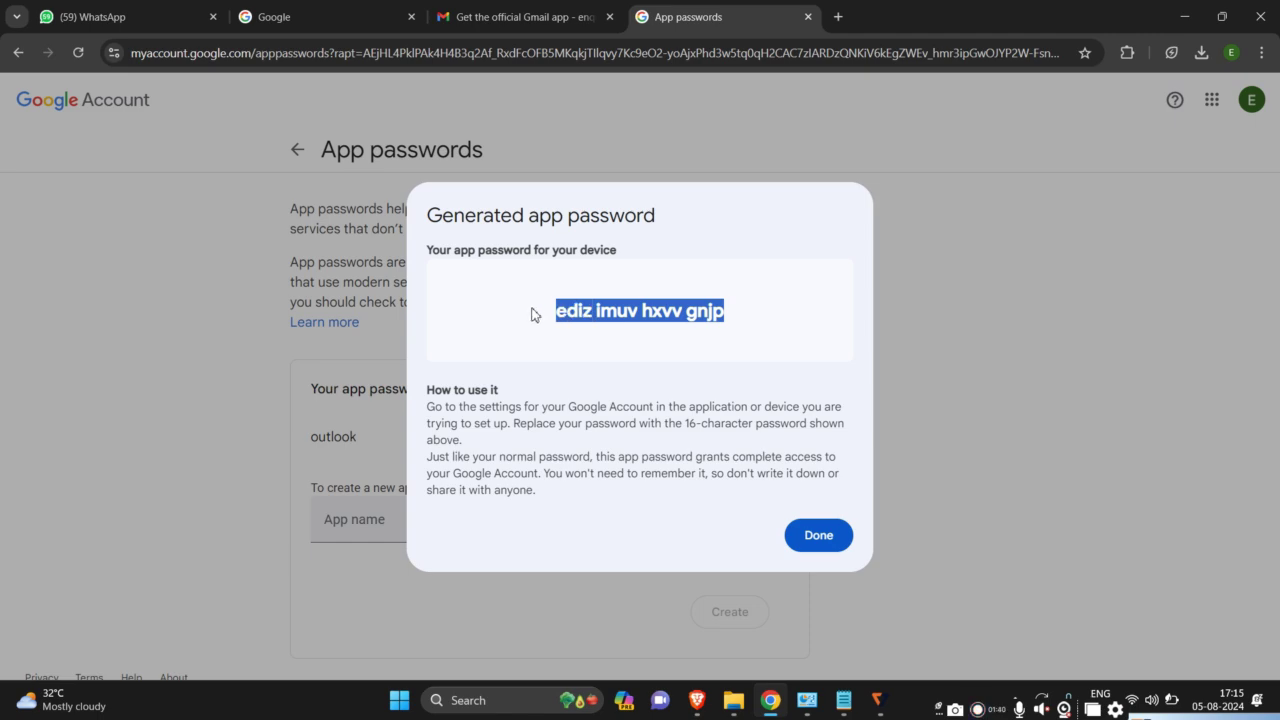
right_click(634, 302)
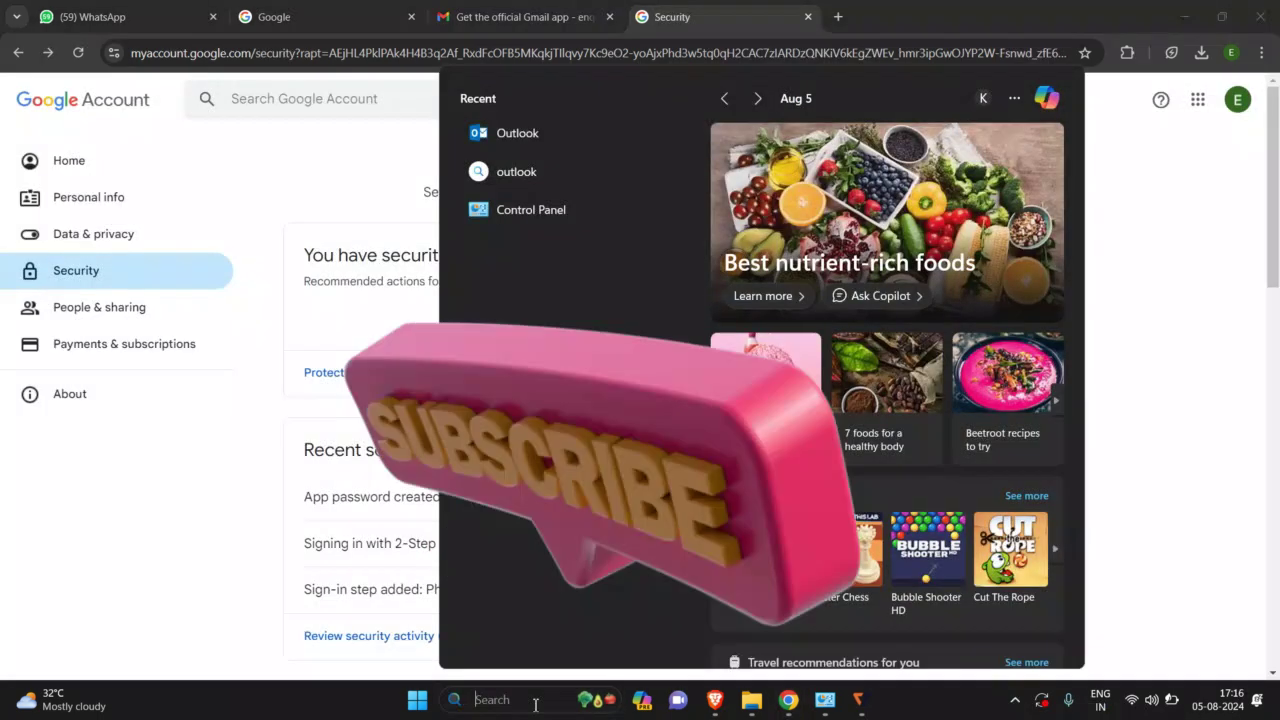
text(outlook)
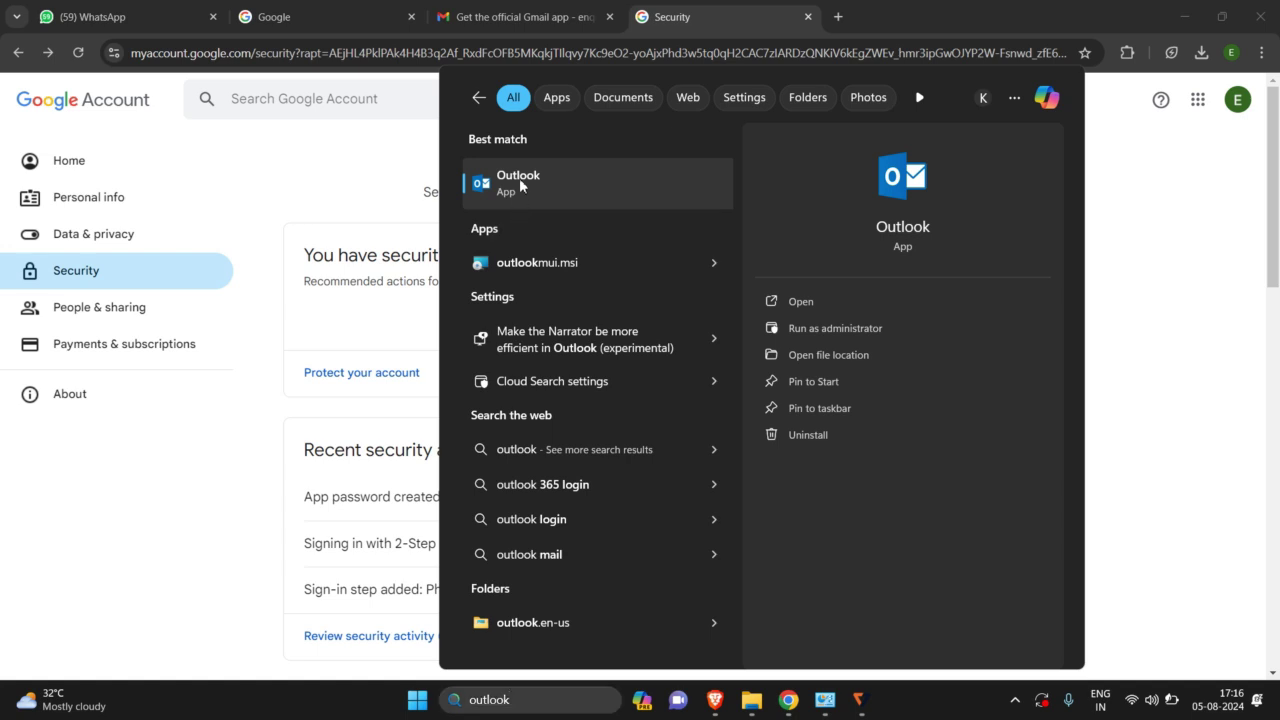
- Launch Outlook, enter the Workspace e-mail address in Welcome to Outlook, and connect
click(518, 182)
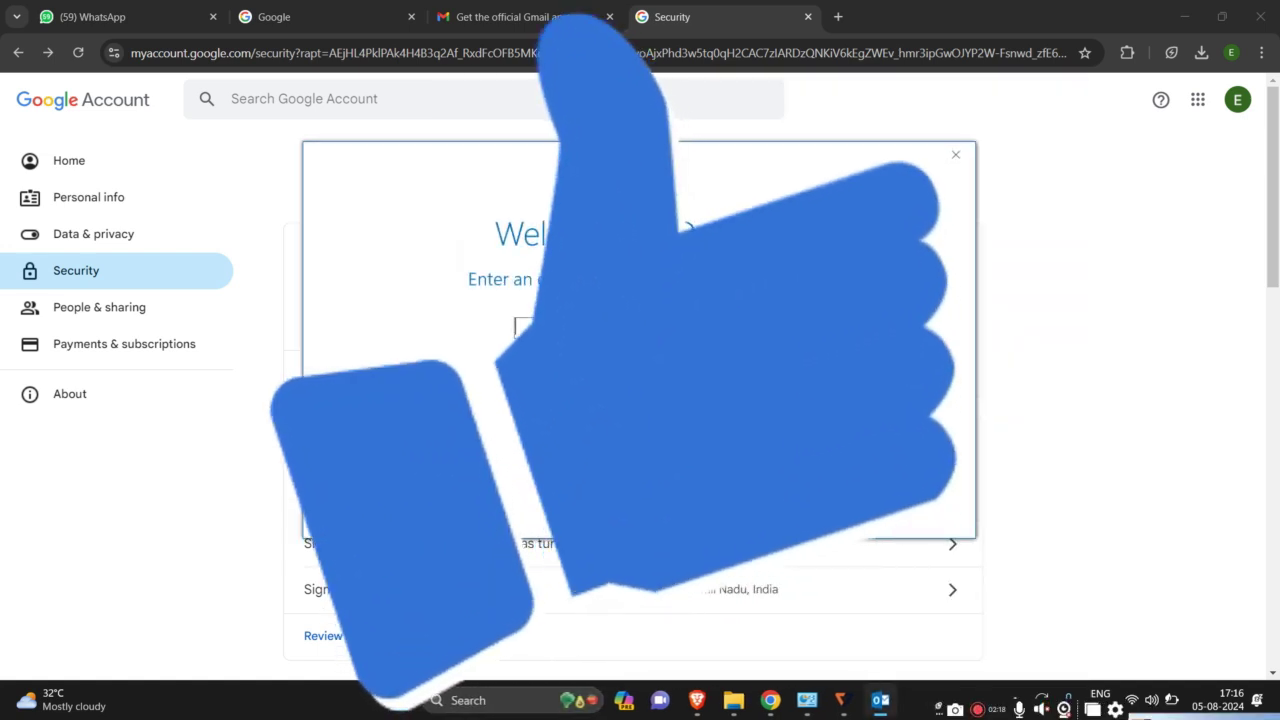
click(771, 702)
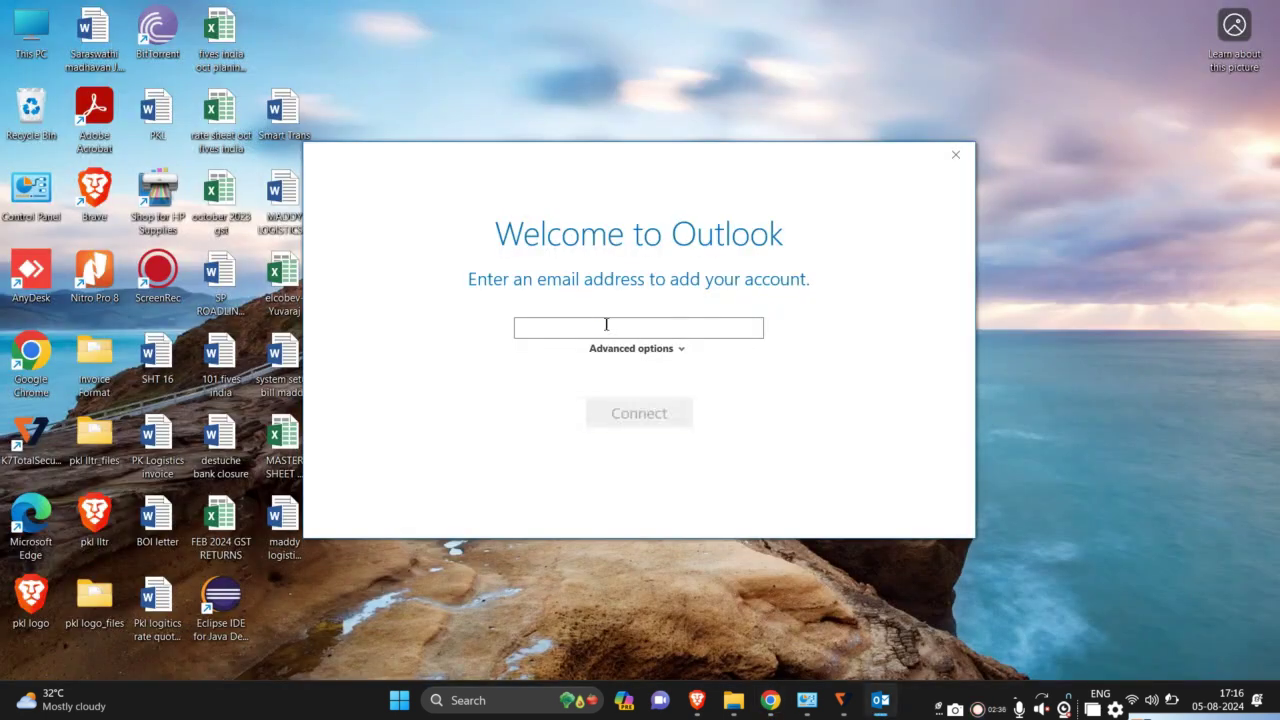
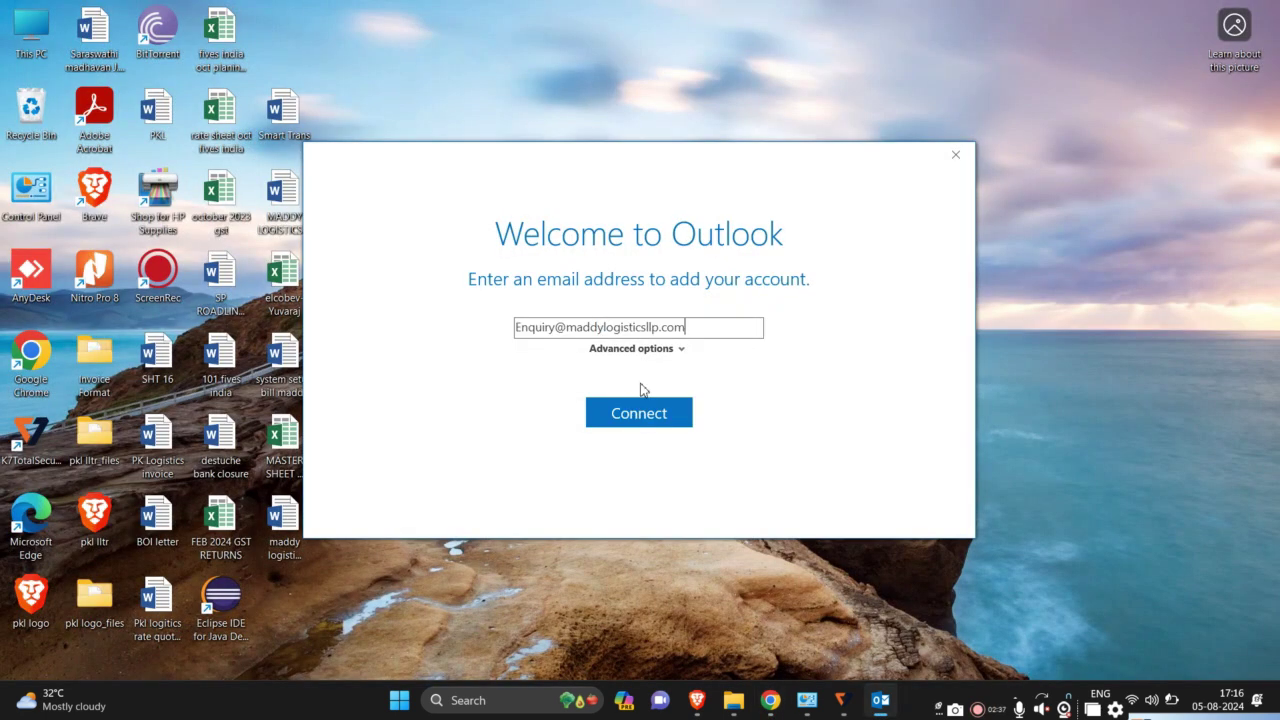
click(645, 417)
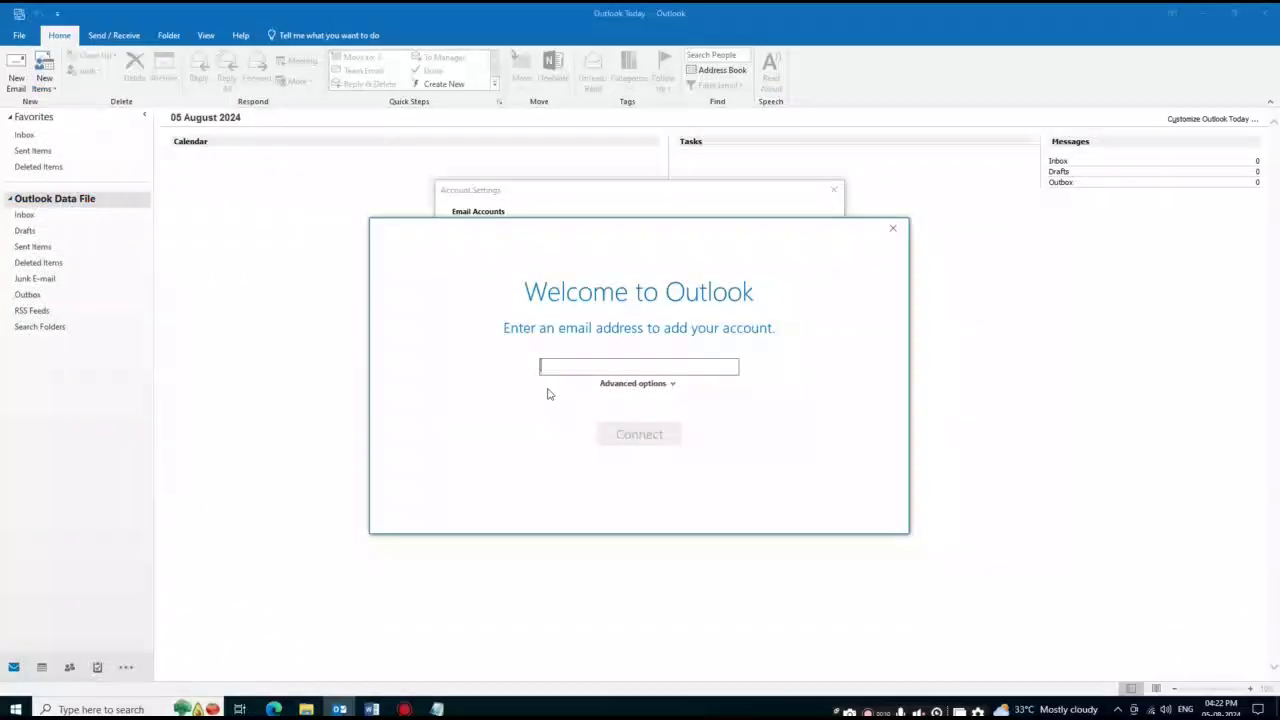
- Paste the Workspace e-mail address and connect it, retrying once, to reach Sign in with Google
key(ctrl+v)
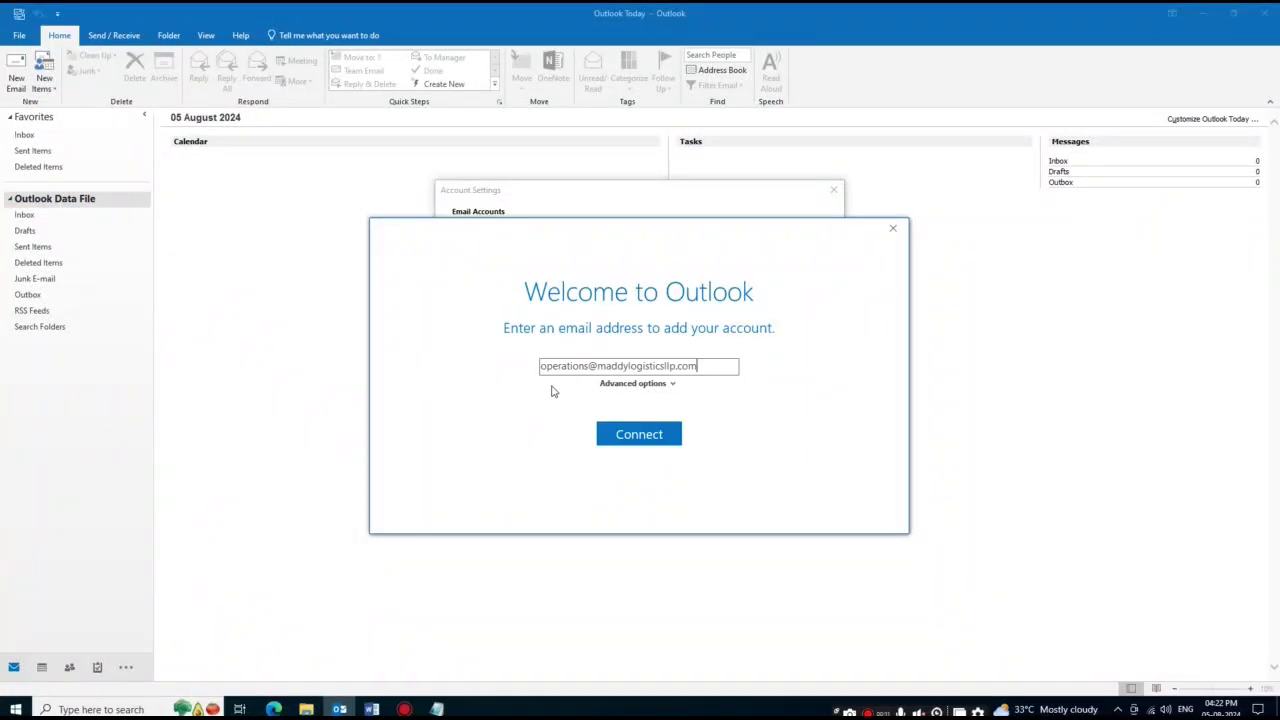
click(632, 433)
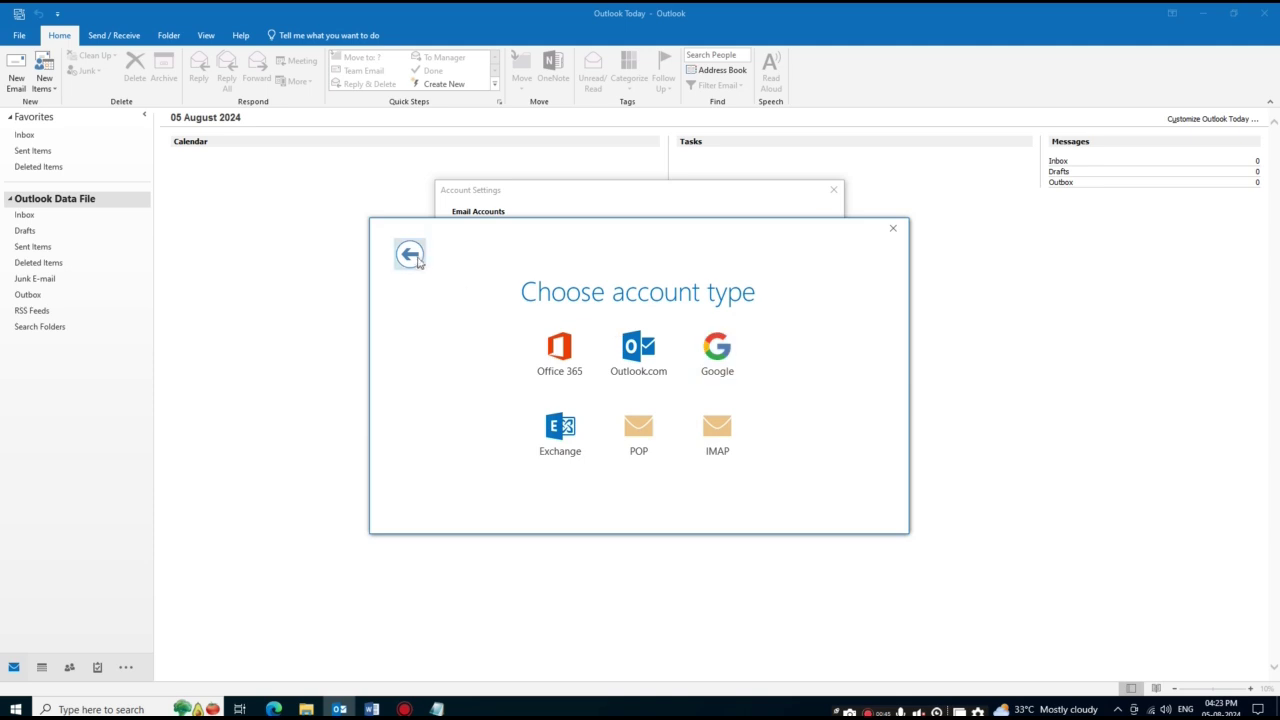
click(409, 253)
click(645, 431)
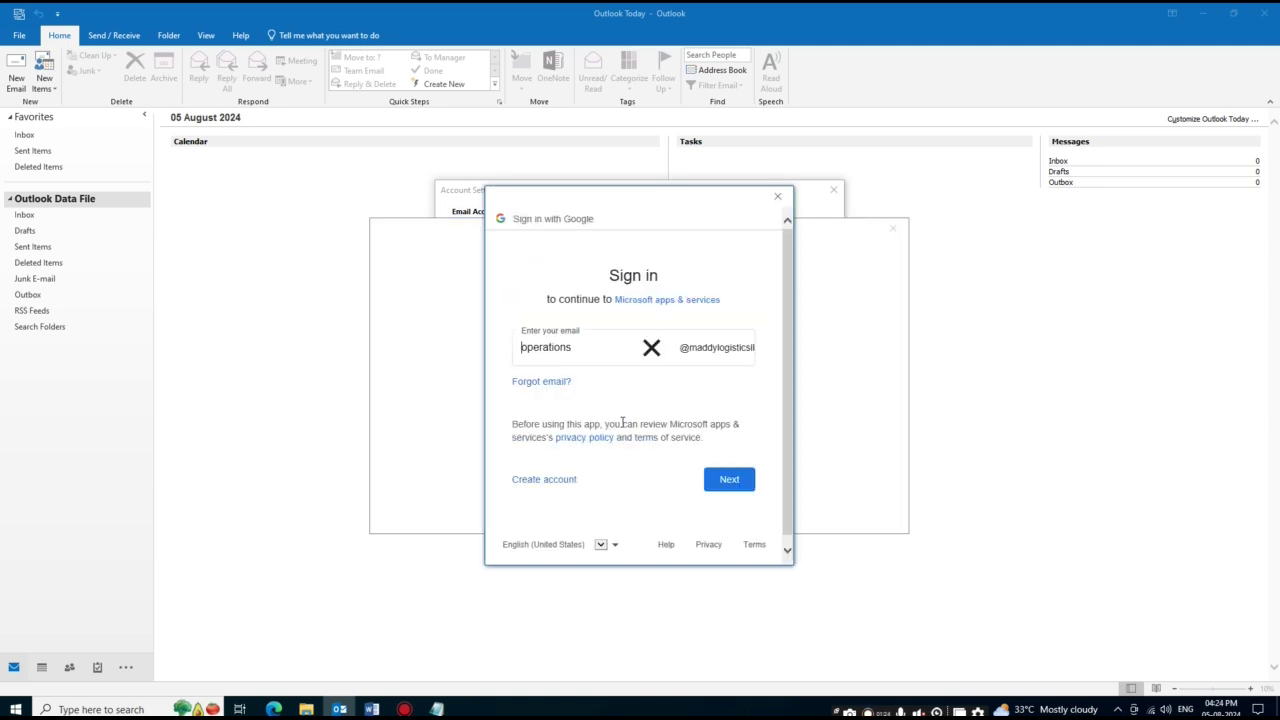
- Submit the Workspace address to Google and sign in with the account password, re-entering it once
click(728, 481)
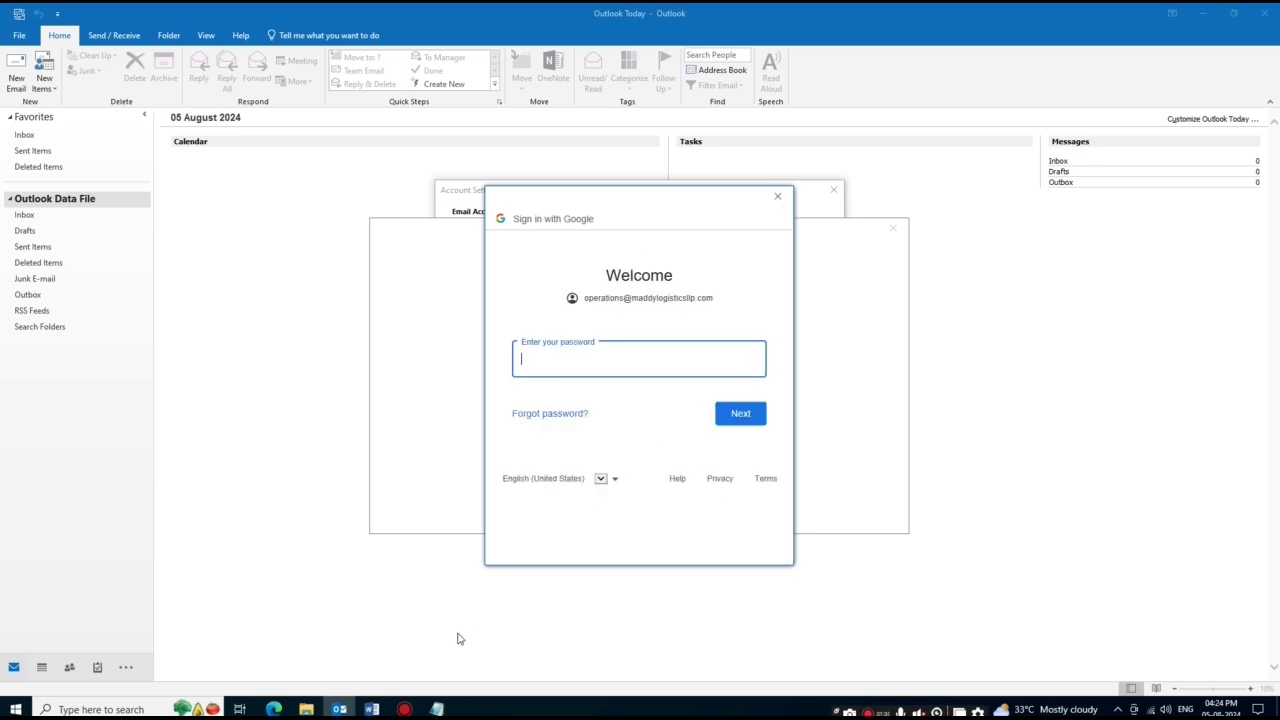
key(ctrl+v)
click(737, 412)
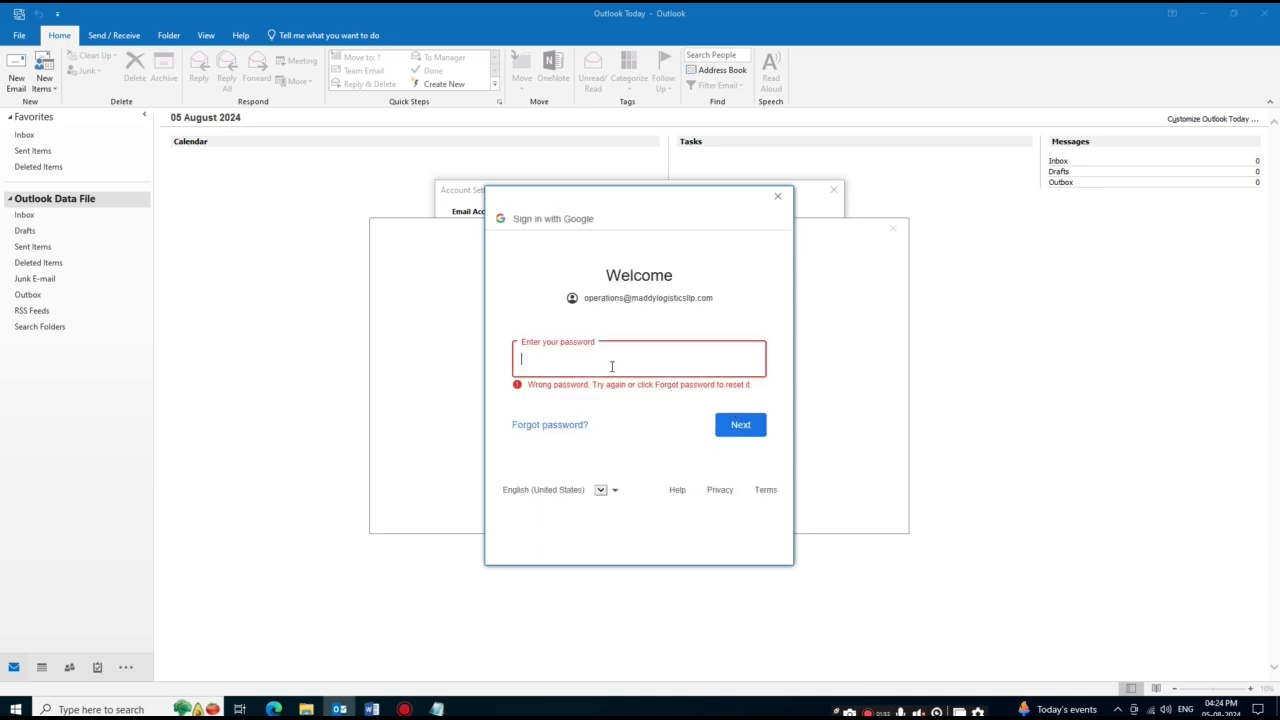
text(••••••••••)
click(728, 428)
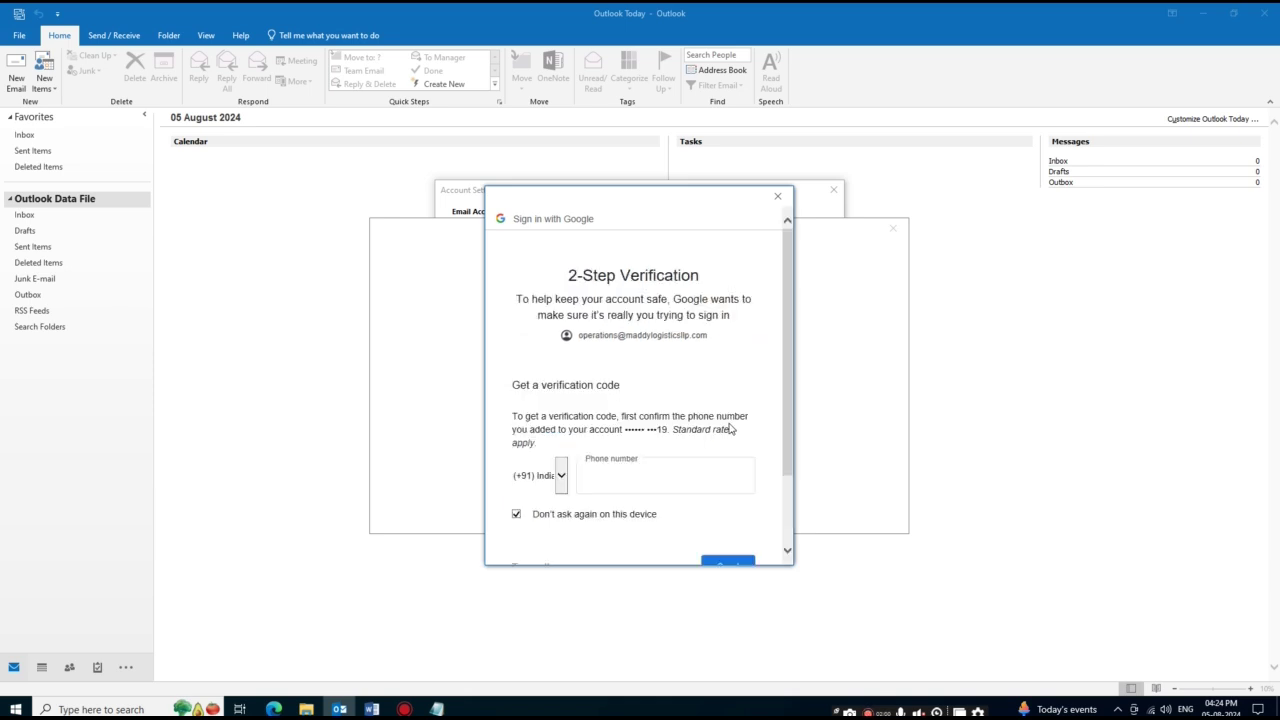
- Enter the account's phone number on the 2-Step Verification page
click(608, 476)
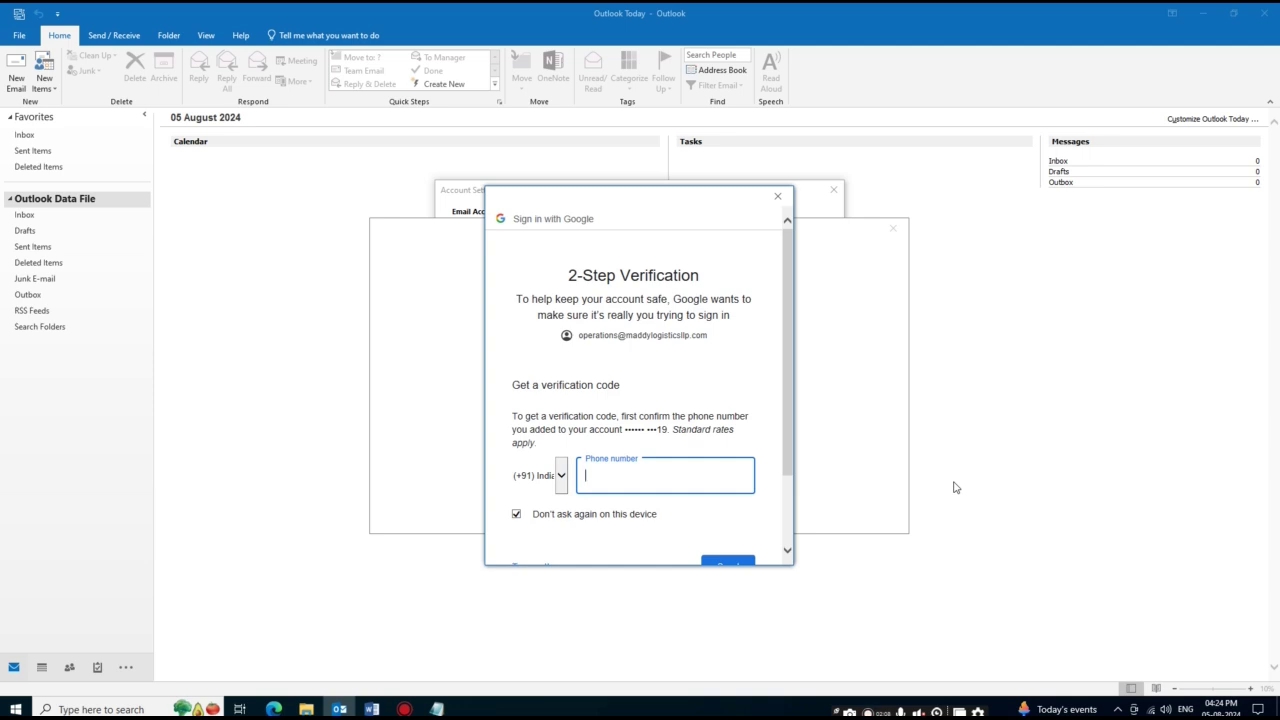
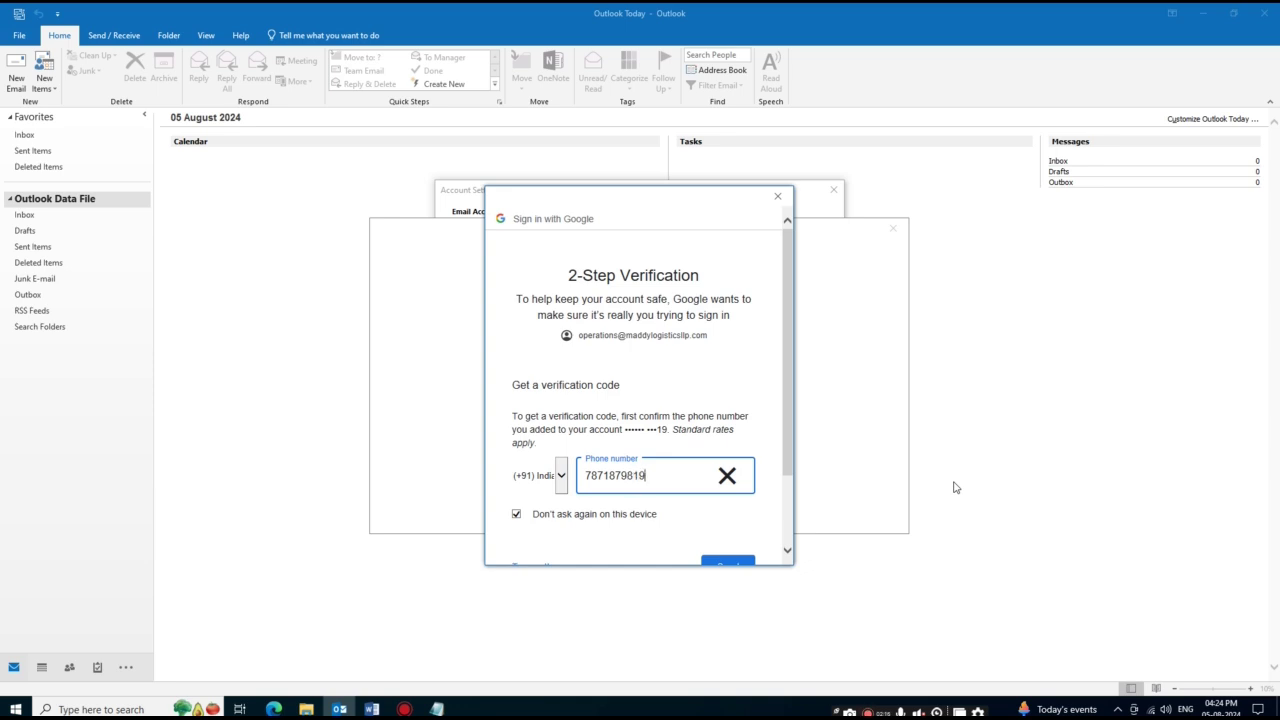
click(735, 562)
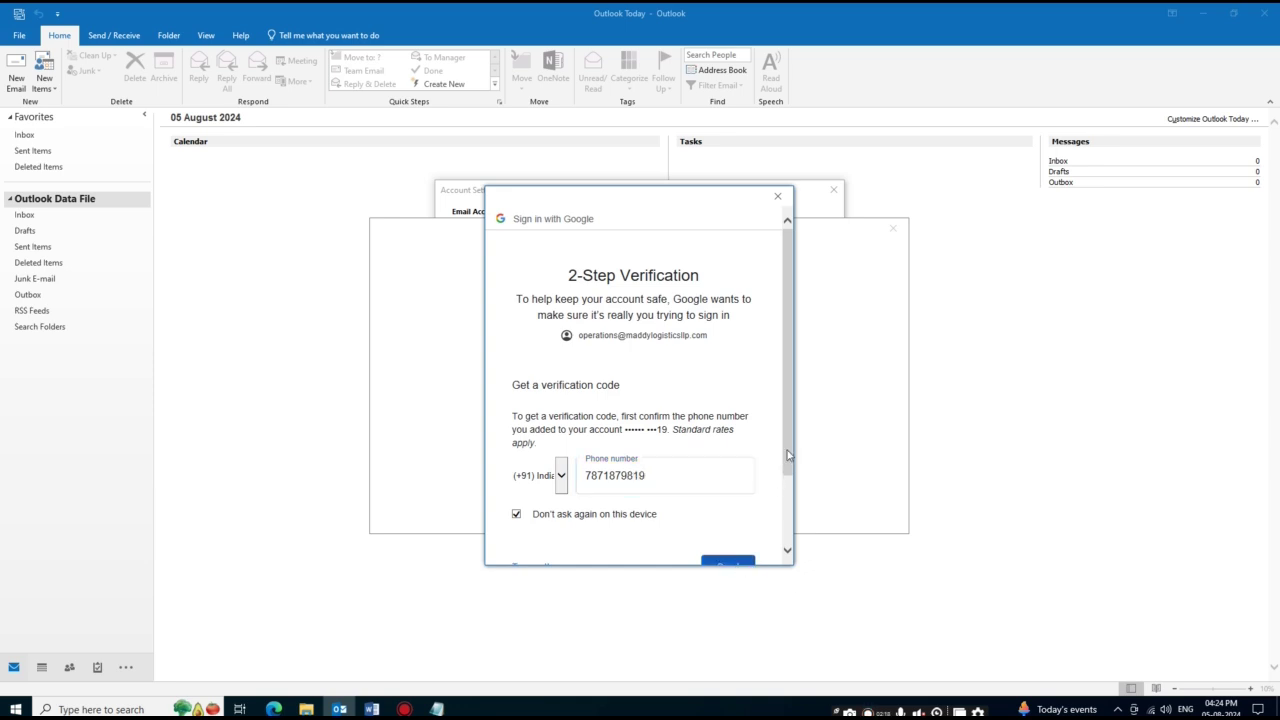
drag(787, 455, 771, 505)
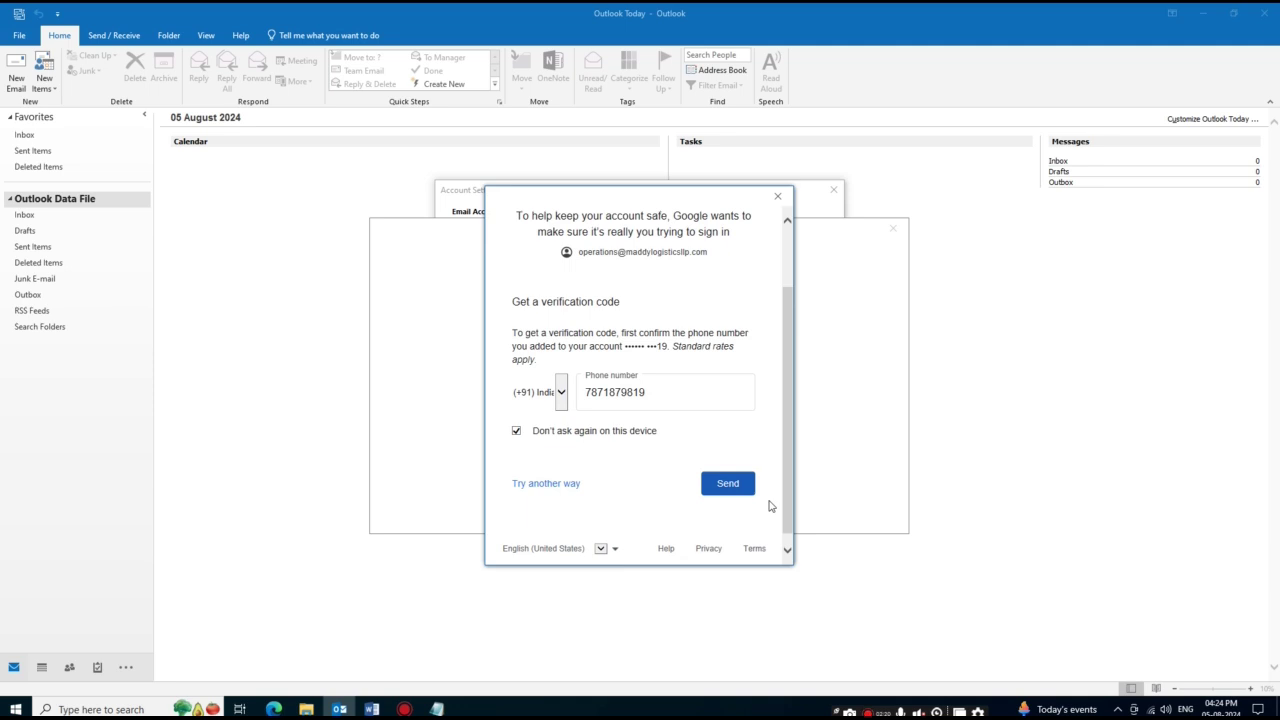
- Have the code texted, enter the 6-digit verification code, and allow Microsoft apps & services access
click(716, 490)
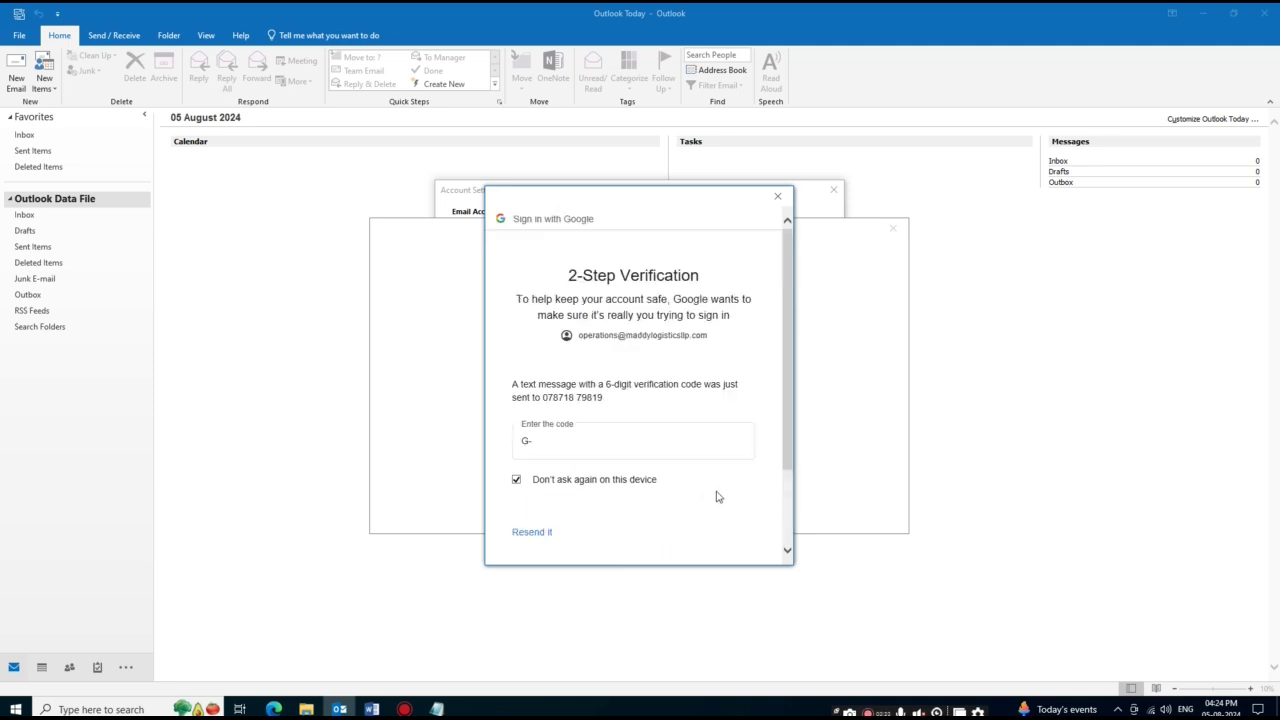
click(613, 436)
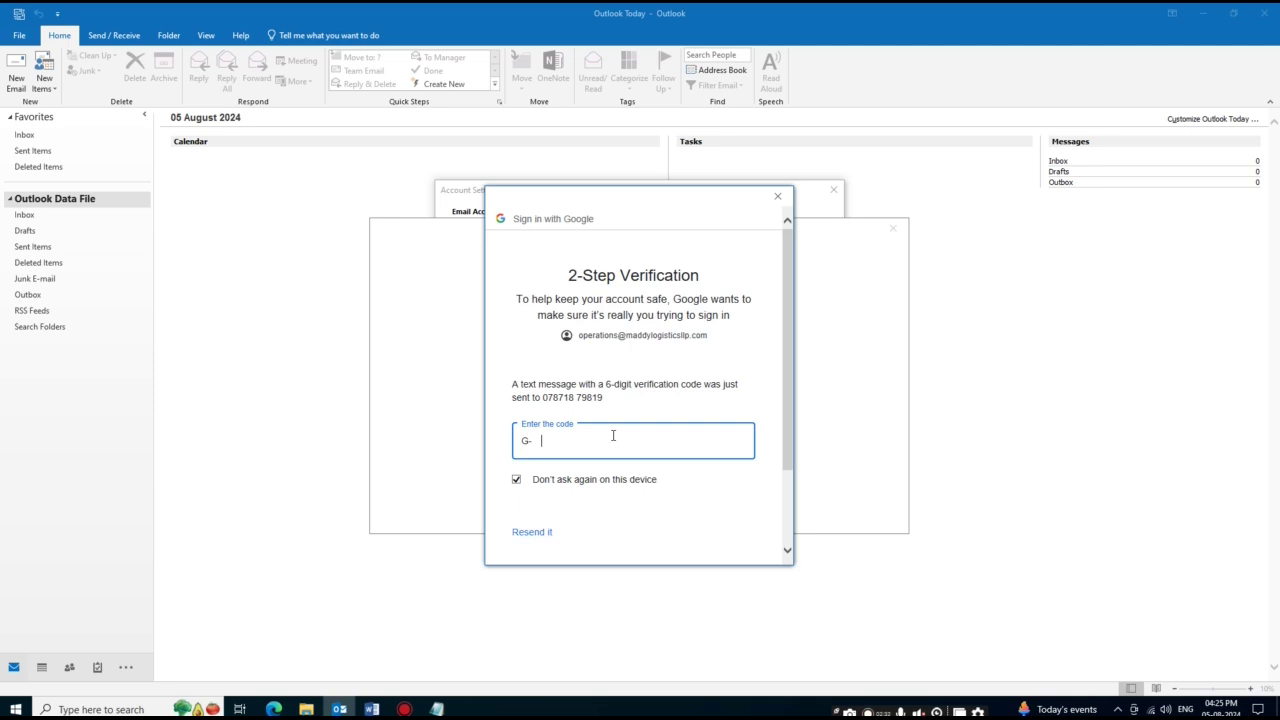
scroll(650, 470, down, 1)
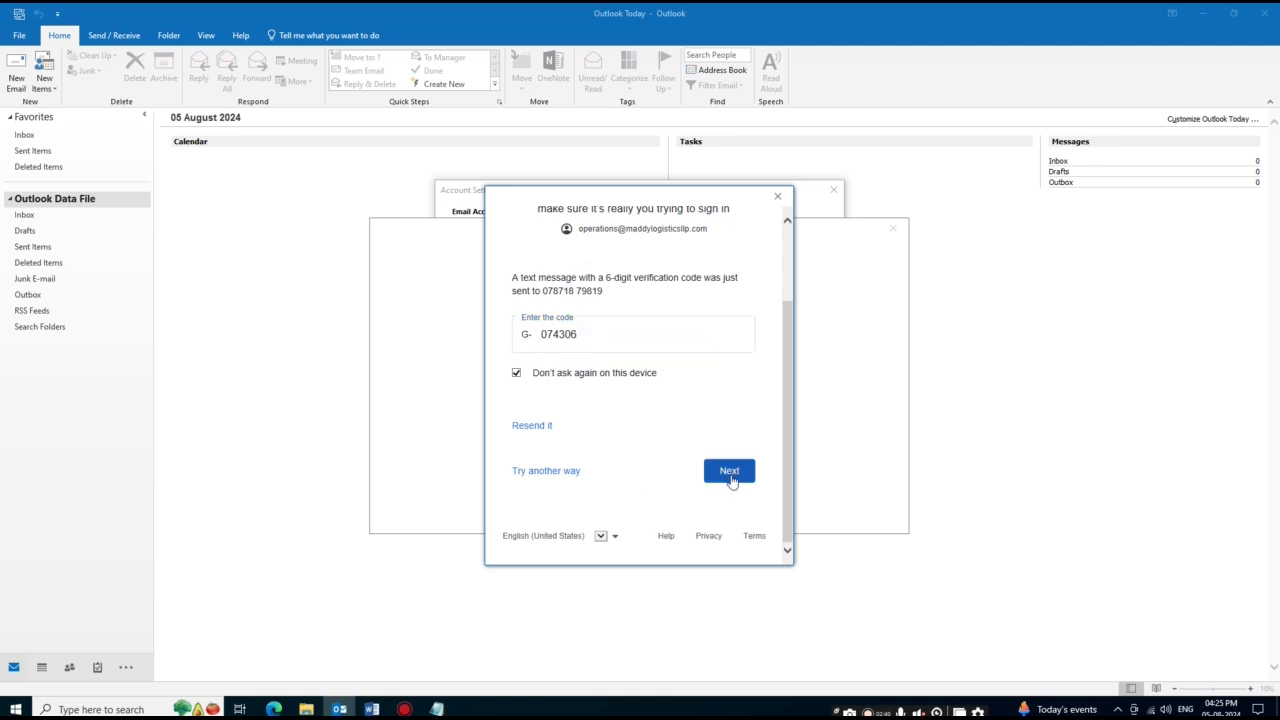
click(729, 471)
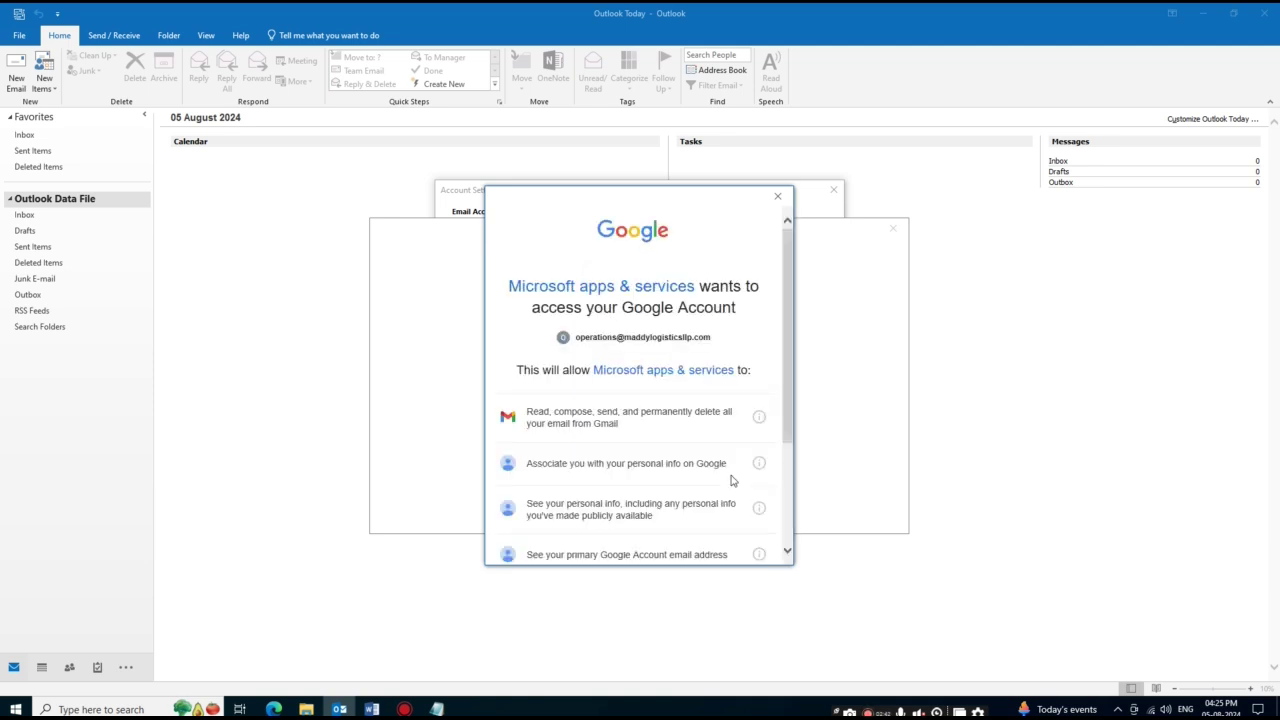
scroll(660, 477, down, 2)
click(716, 488)
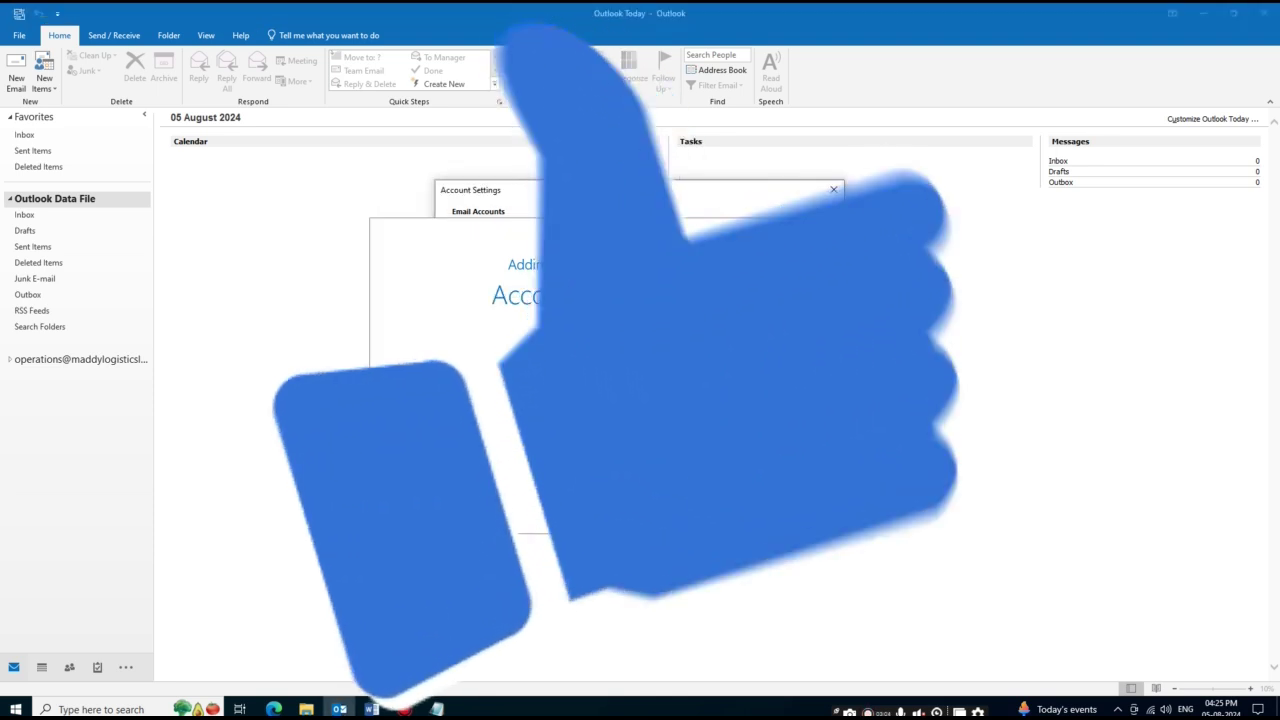
- Finish the account setup, close the browser and Account Settings windows, and open the new inbox
click(622, 369)
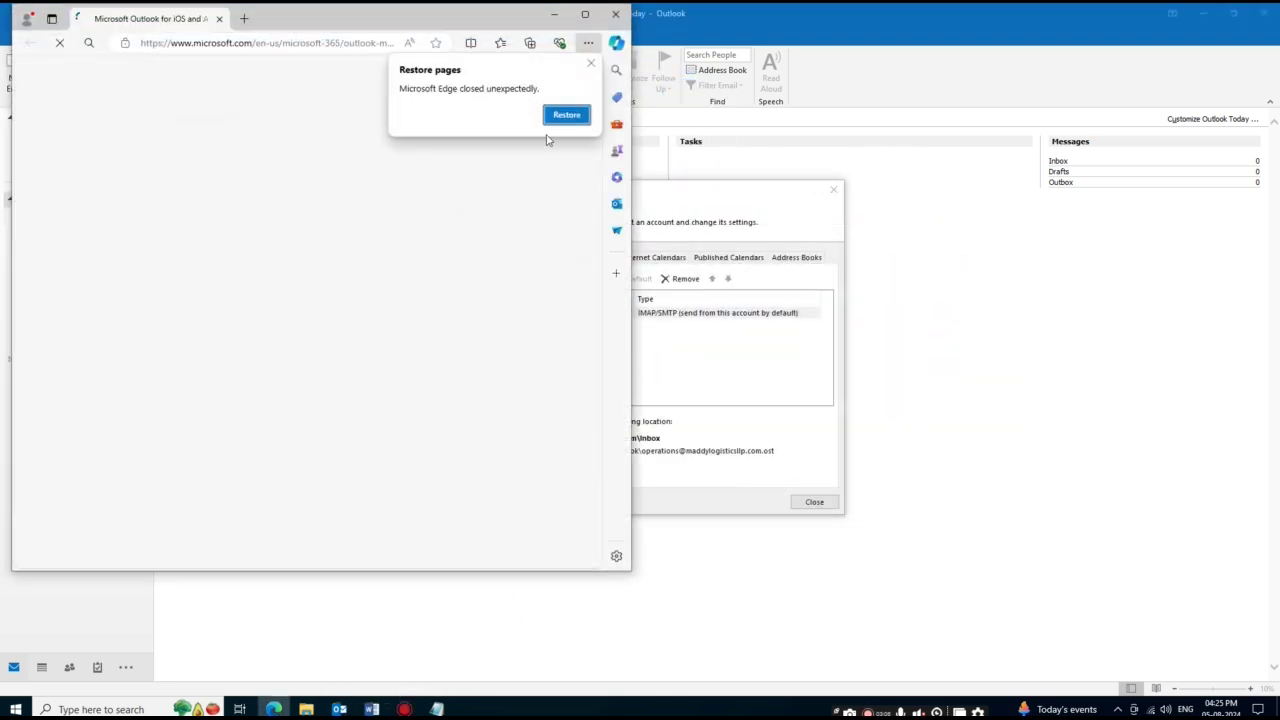
click(615, 17)
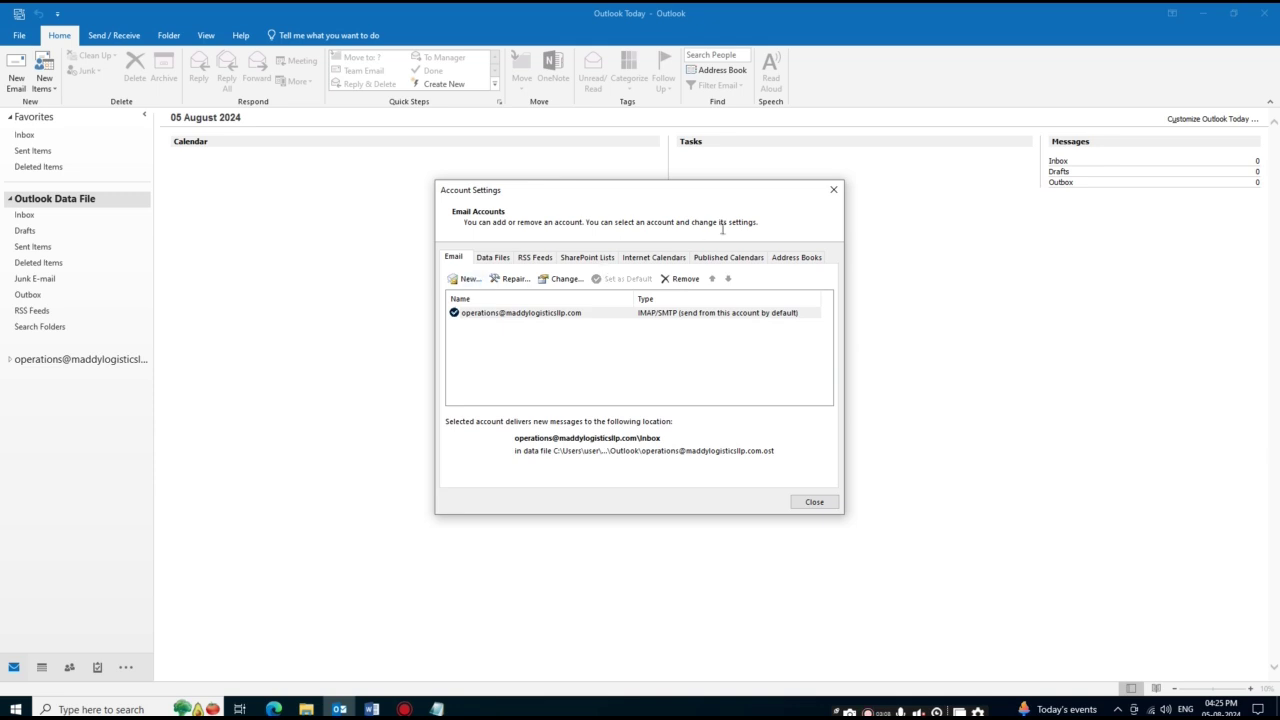
click(835, 193)
click(60, 375)
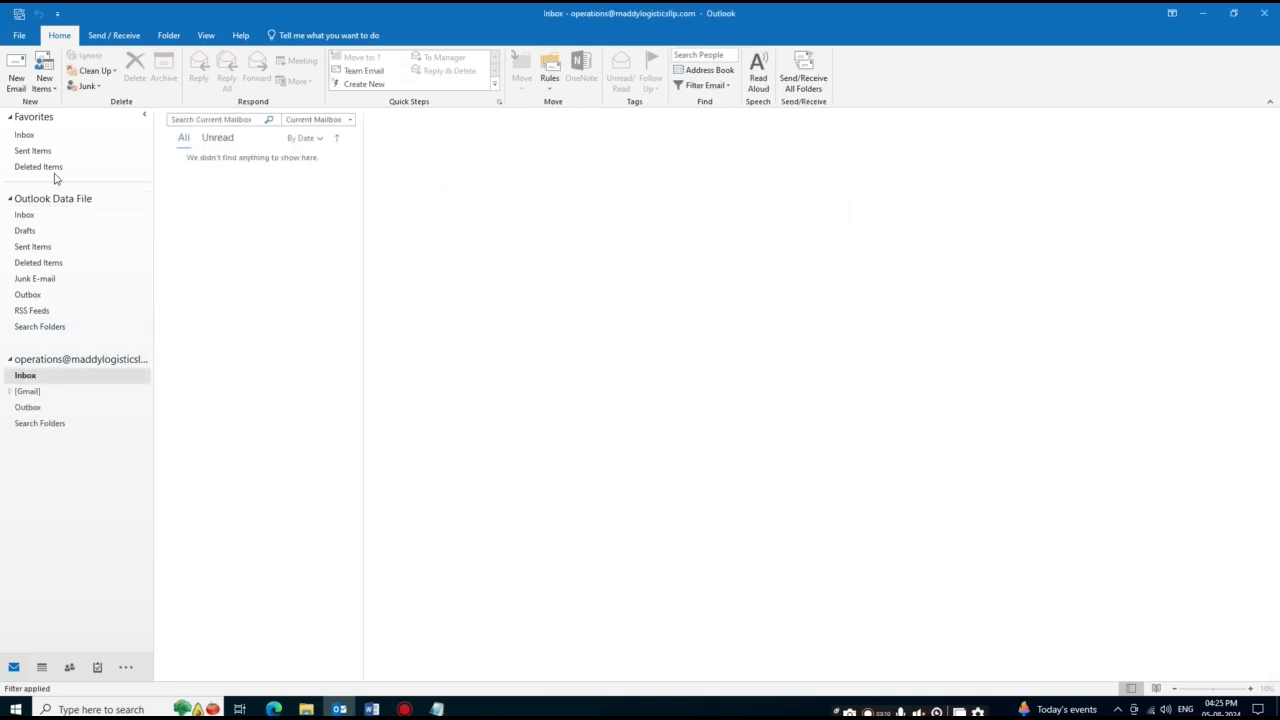
- Set the Workspace account's data file as the default in Account Settings' Data Files list
click(19, 35)
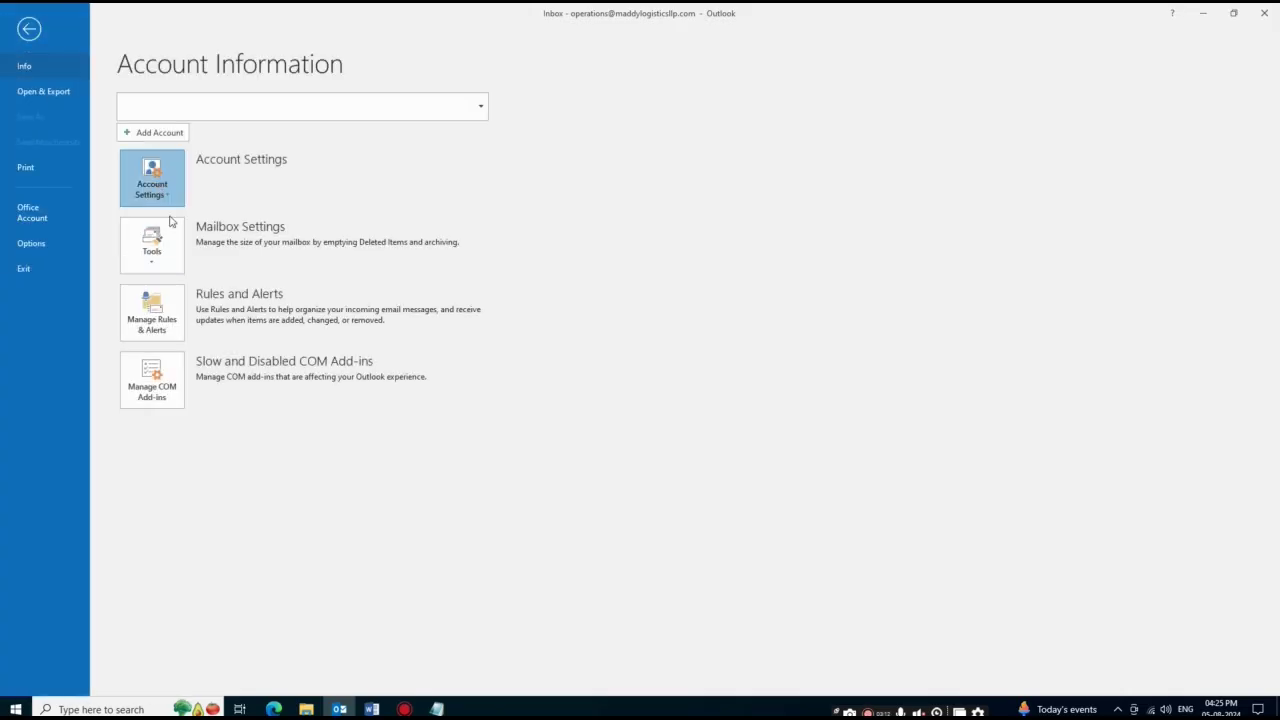
click(152, 178)
click(190, 222)
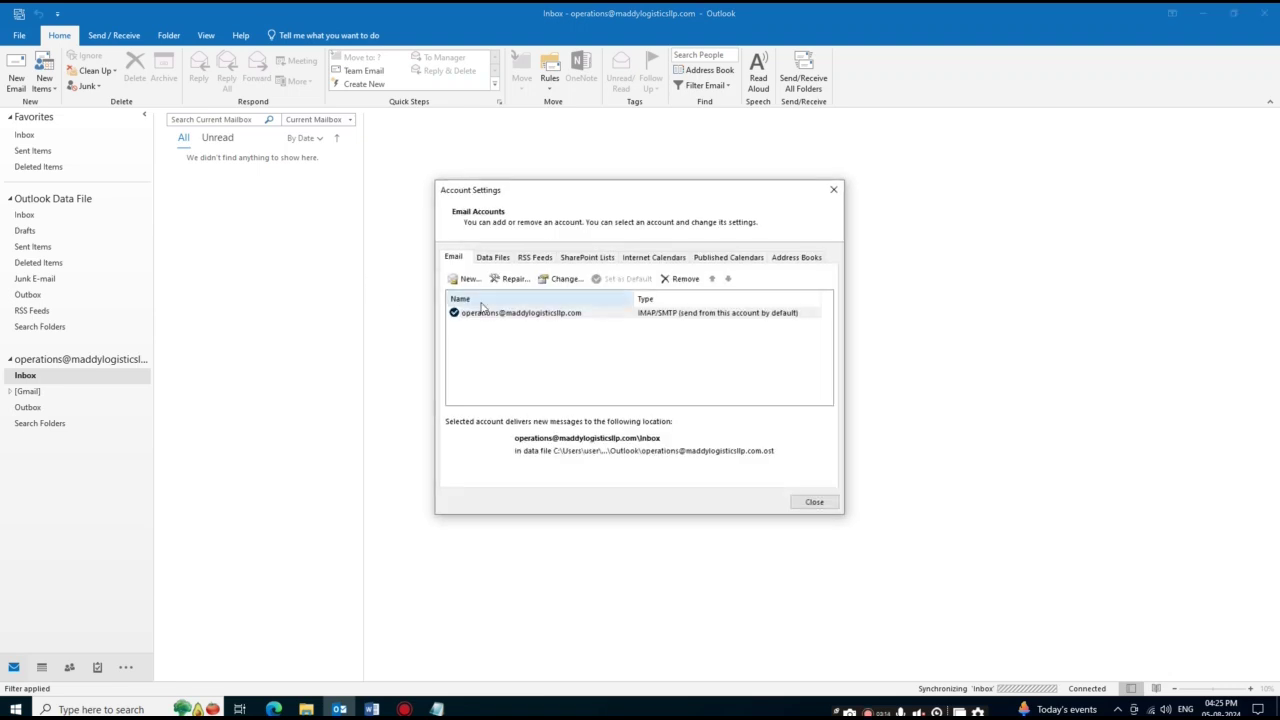
click(493, 257)
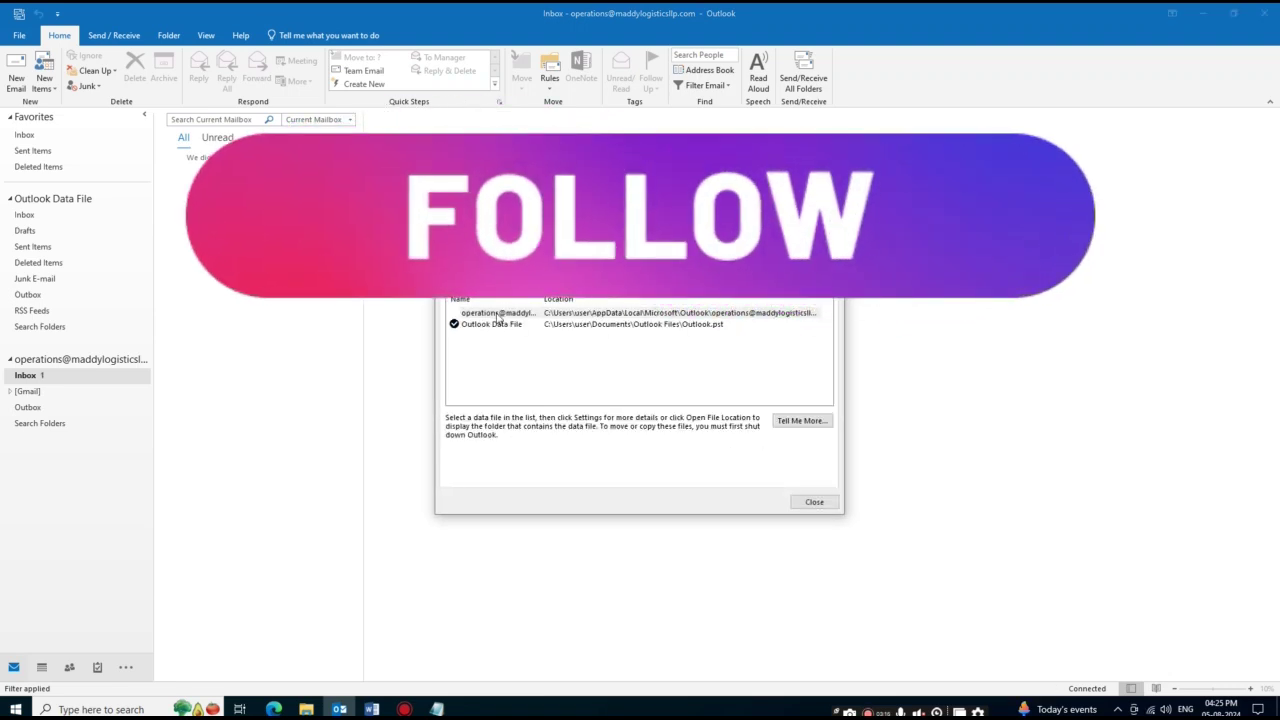
click(519, 311)
click(592, 281)
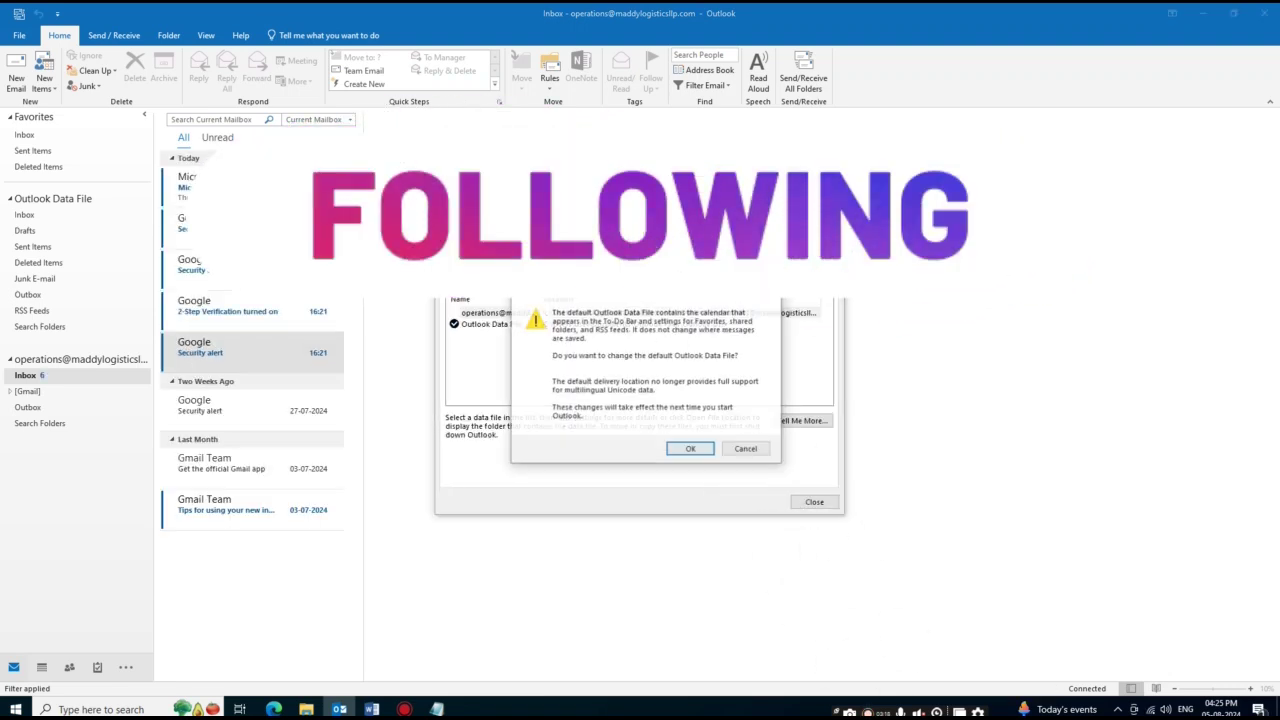
click(678, 450)
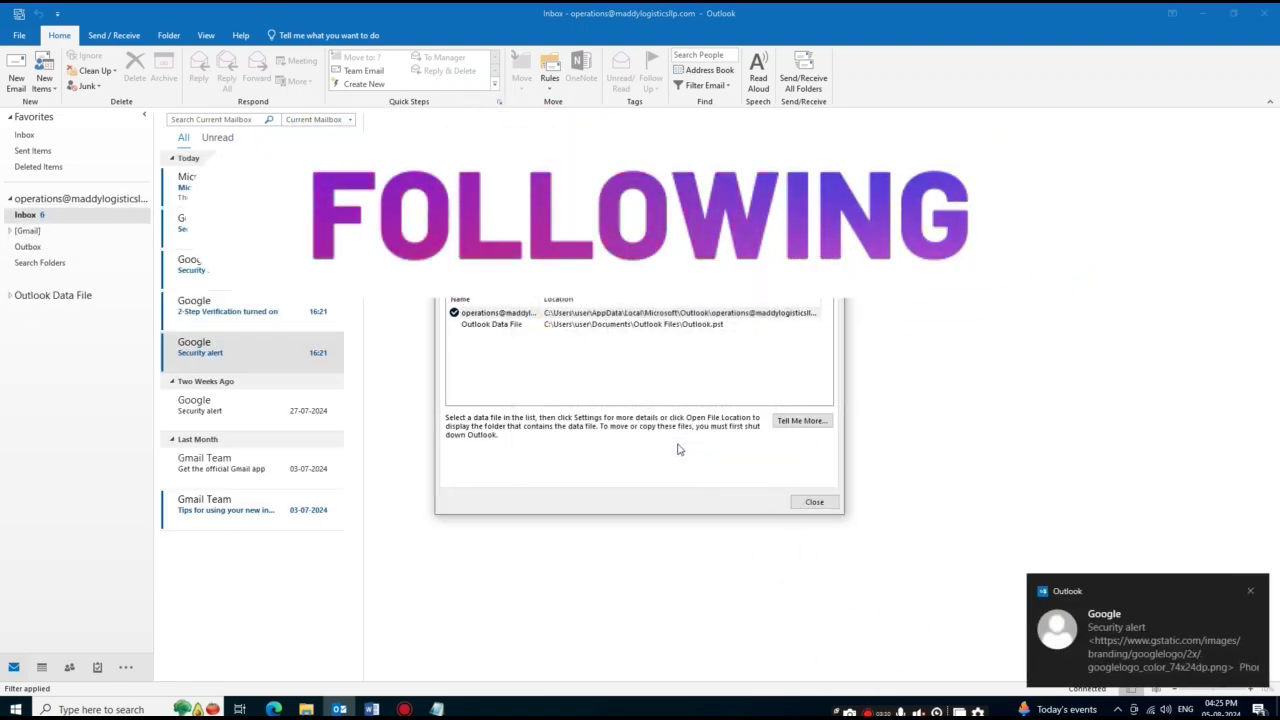